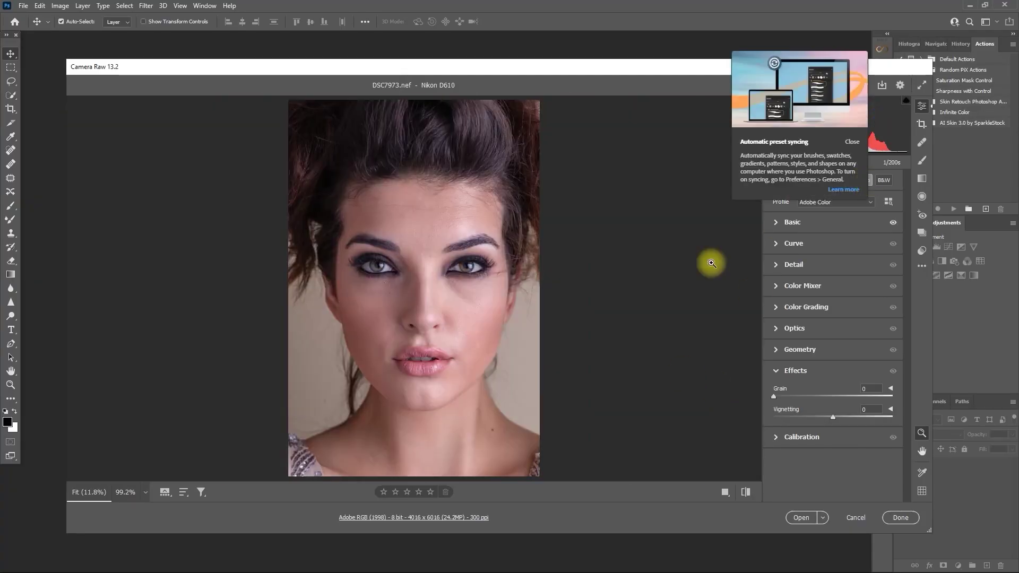
{"action": "left_click_drag", "start_coordinate": [827, 279], "coordinate": [826, 279]}
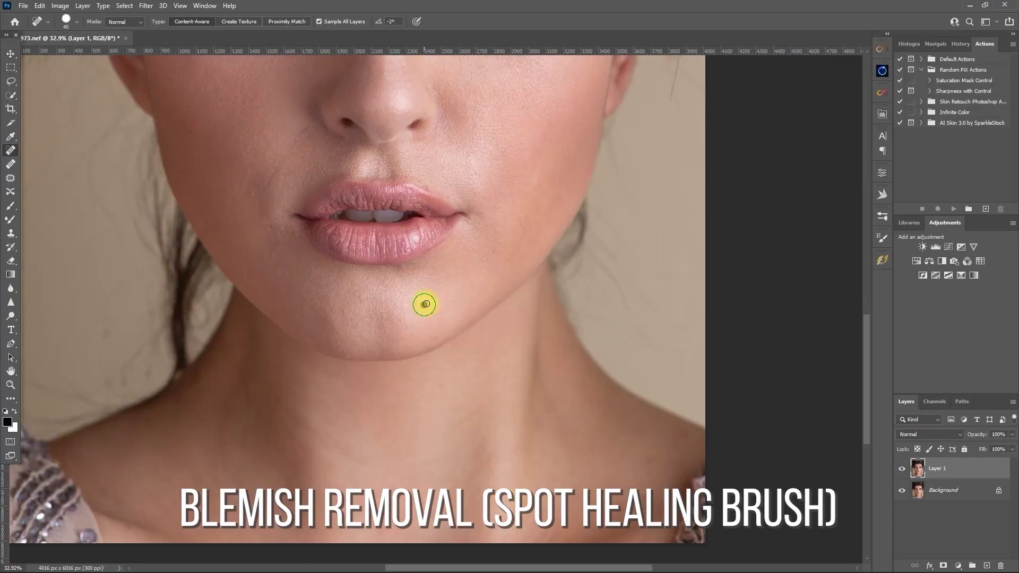
{"action": "scroll", "coordinate": [422, 302], "scroll_direction": "up", "scroll_amount": 5}
{"action": "scroll", "coordinate": [498, 347], "scroll_direction": "down", "scroll_amount": 3}
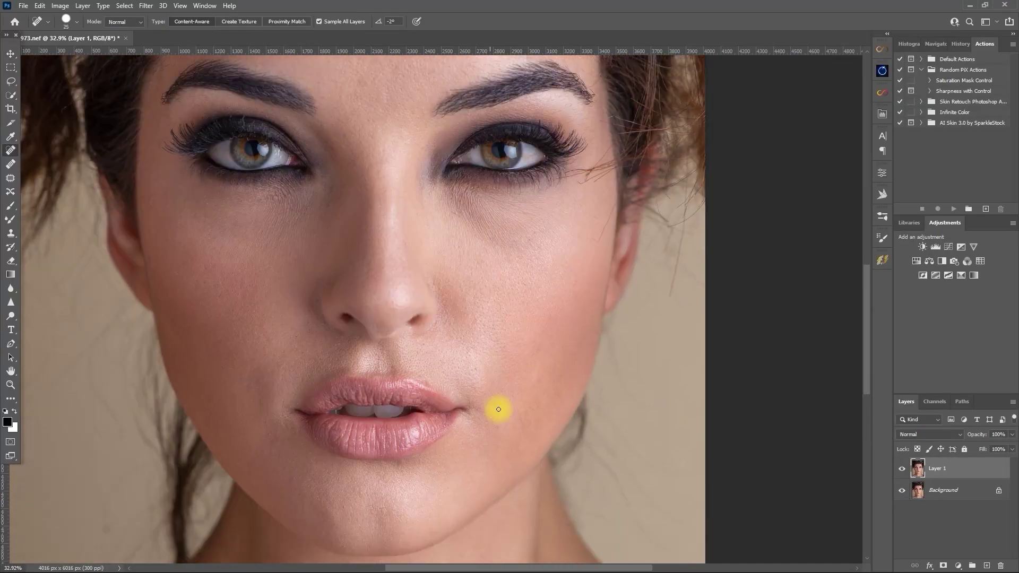
{"action": "scroll", "coordinate": [498, 409], "scroll_direction": "up", "scroll_amount": 6}
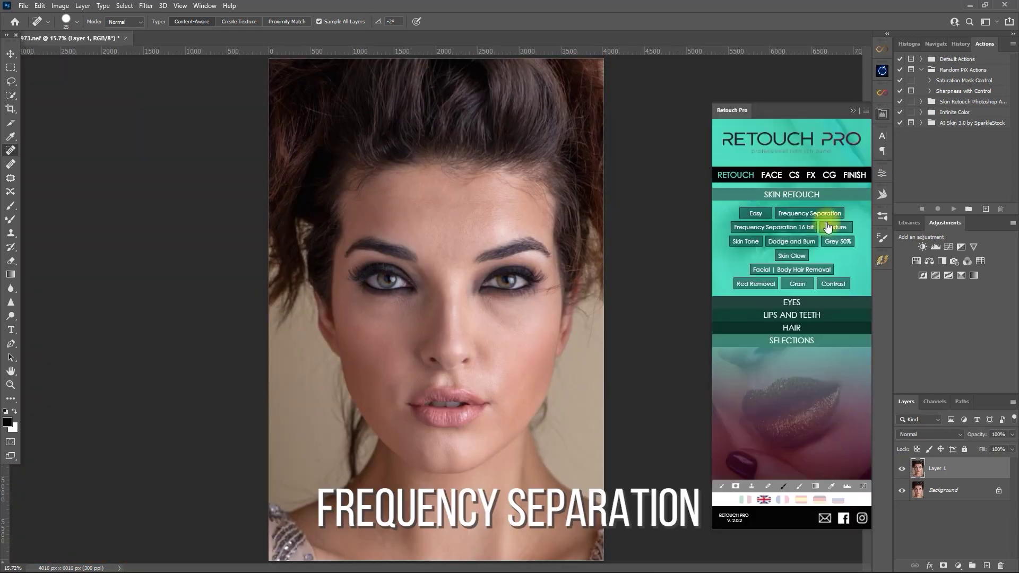
Run Retouch Pro's Frequency Separation and apply Surface Blur to the Low layer with radius 60 pixels and threshold 20 levels.
{"action": "left_click", "coordinate": [825, 223]}
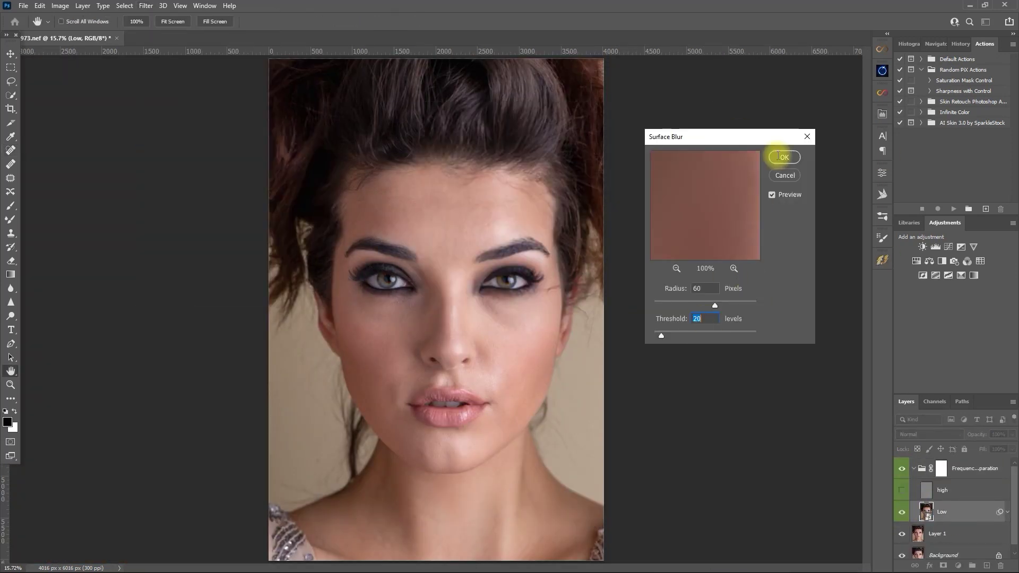
{"action": "left_click", "coordinate": [783, 157]}
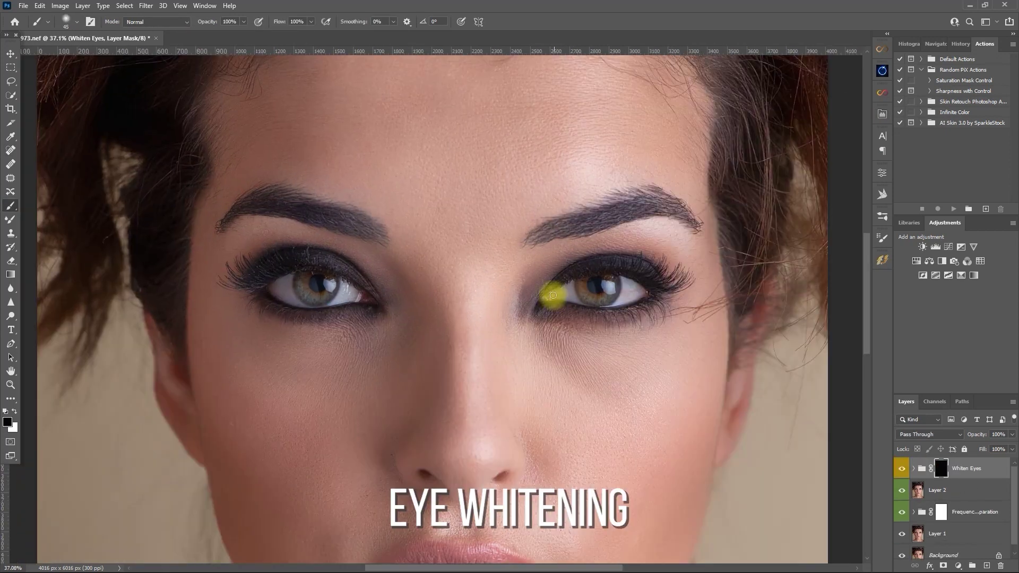
Paint the whites of both eyes into the Whiten Eyes group mask and compare the portrait with and without the group.
{"action": "mouse_move", "coordinate": [552, 291]}
{"action": "left_mouse_down"}
{"action": "mouse_move", "coordinate": [623, 279]}
{"action": "mouse_move", "coordinate": [645, 291]}
{"action": "left_mouse_up"}
{"action": "key", "text": "x"}
{"action": "mouse_move", "coordinate": [329, 306]}
{"action": "left_mouse_down"}
{"action": "mouse_move", "coordinate": [286, 297]}
{"action": "mouse_move", "coordinate": [322, 297]}
{"action": "left_mouse_up"}
{"action": "left_click", "coordinate": [901, 468]}
{"action": "key", "text": "ctrl+0"}
{"action": "left_click", "coordinate": [901, 468]}
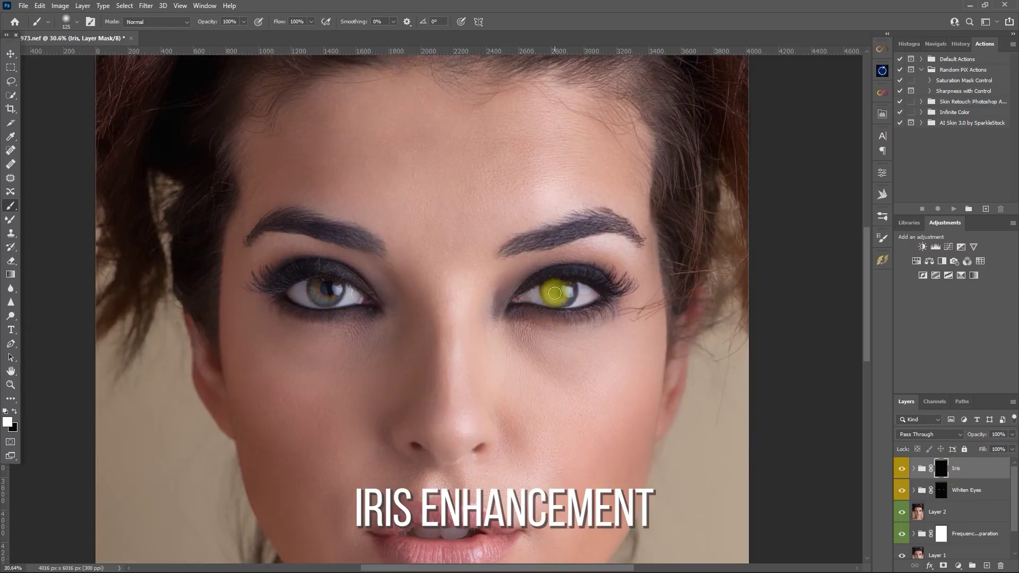
Compare the whole portrait with and without the Dodge & Burn group.
{"action": "key", "text": "ctrl+0"}
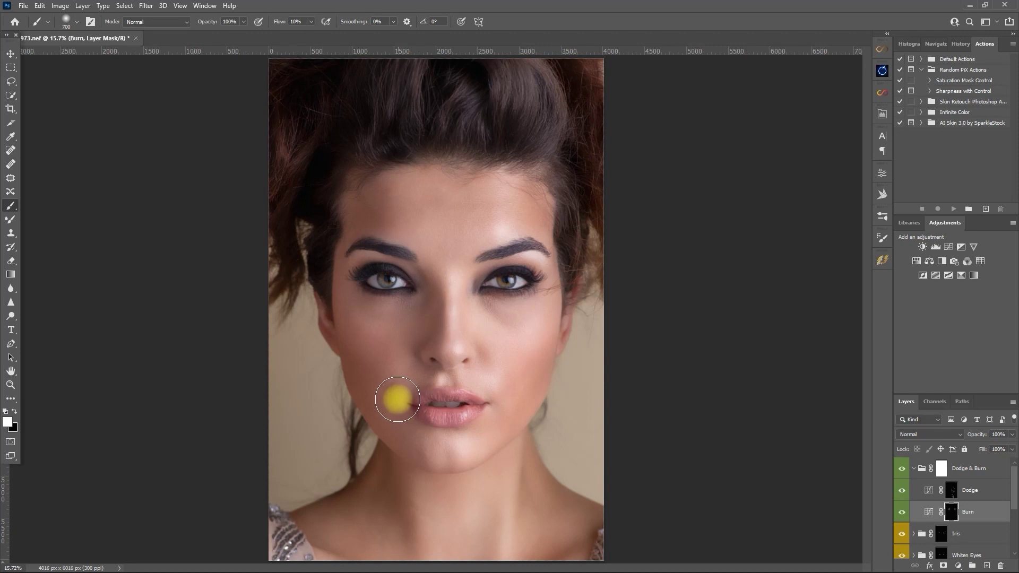
{"action": "left_click", "coordinate": [901, 469]}
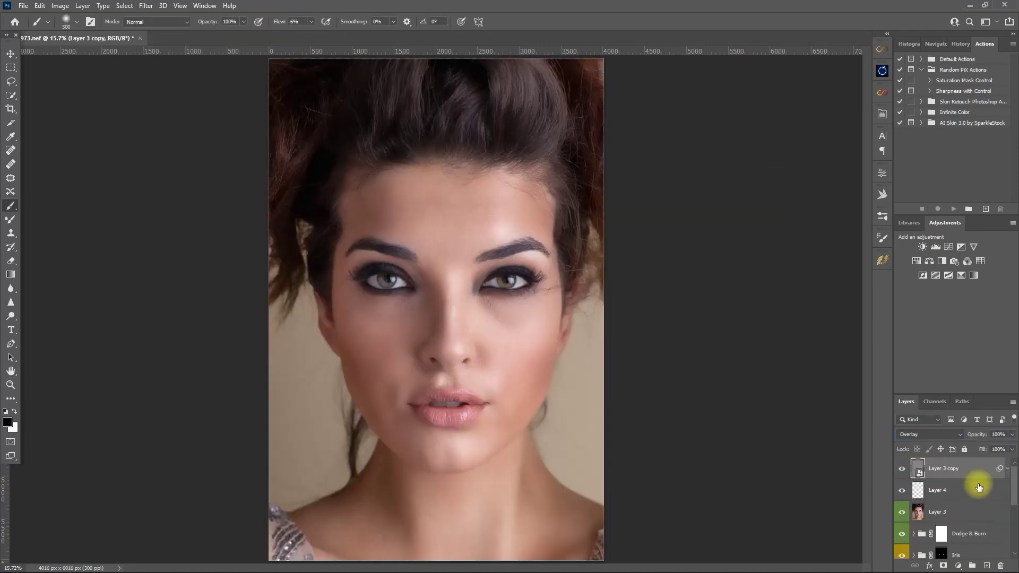
{"action": "left_click", "coordinate": [405, 315], "text": "alt"}
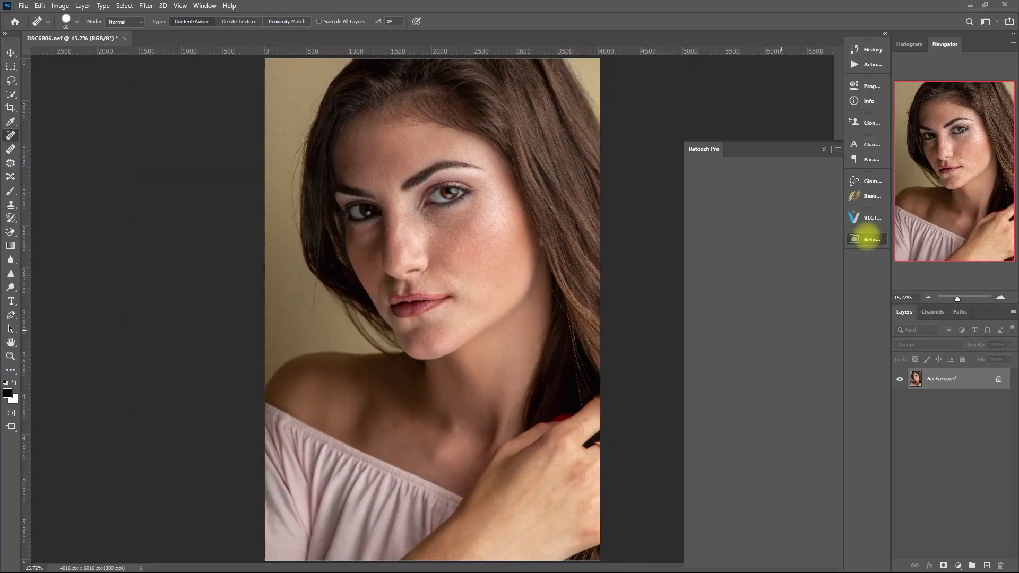
Add Retouch Pro's Easy skin smoothing and brush its mask white over the woman's facial skin.
{"action": "left_click", "coordinate": [709, 252]}
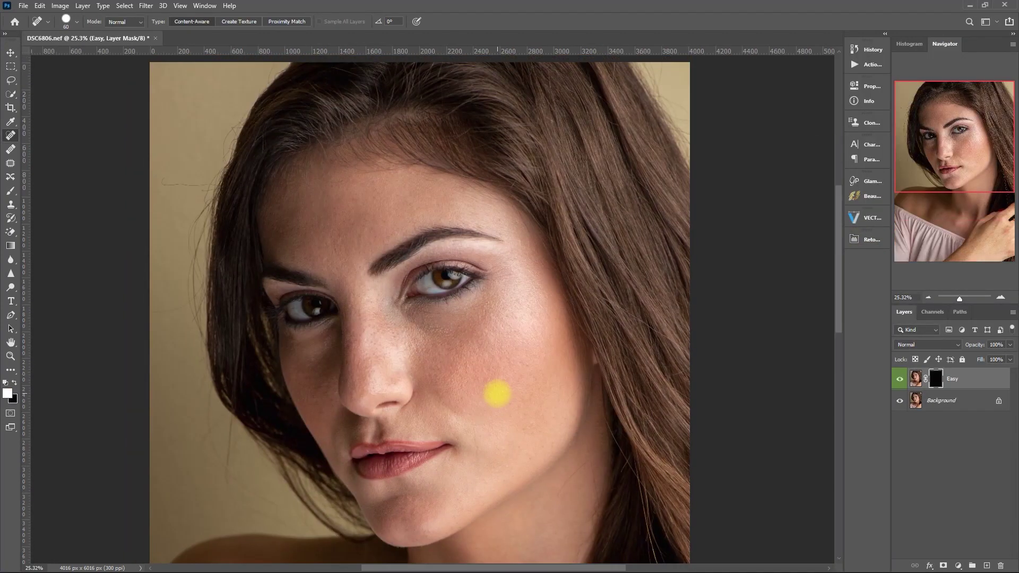
{"action": "key", "text": "b"}
{"action": "mouse_move", "coordinate": [319, 214]}
{"action": "left_mouse_down"}
{"action": "mouse_move", "coordinate": [433, 295]}
{"action": "mouse_move", "coordinate": [456, 439]}
{"action": "mouse_move", "coordinate": [360, 355]}
{"action": "mouse_move", "coordinate": [411, 498]}
{"action": "left_mouse_up"}
{"action": "scroll", "coordinate": [412, 498], "scroll_direction": "down", "scroll_amount": 4}
{"action": "key", "text": "bracketleft"}
{"action": "key", "text": "bracketleft"}
{"action": "key", "text": "bracketleft"}
{"action": "key", "text": "bracketleft"}
{"action": "key", "text": "bracketleft"}
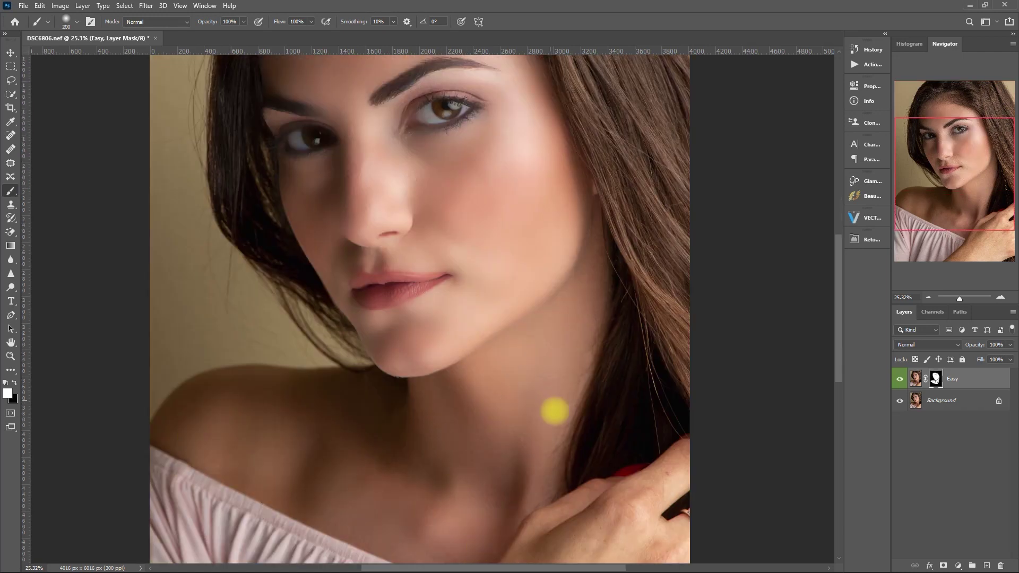
Refine the Easy layer's mask with black and white brush strokes and lower the layer's opacity.
{"action": "scroll", "coordinate": [565, 549], "scroll_direction": "up", "scroll_amount": 3}
{"action": "key", "text": "x"}
{"action": "scroll", "coordinate": [409, 444], "scroll_direction": "down", "scroll_amount": 6}
{"action": "key", "text": "x"}
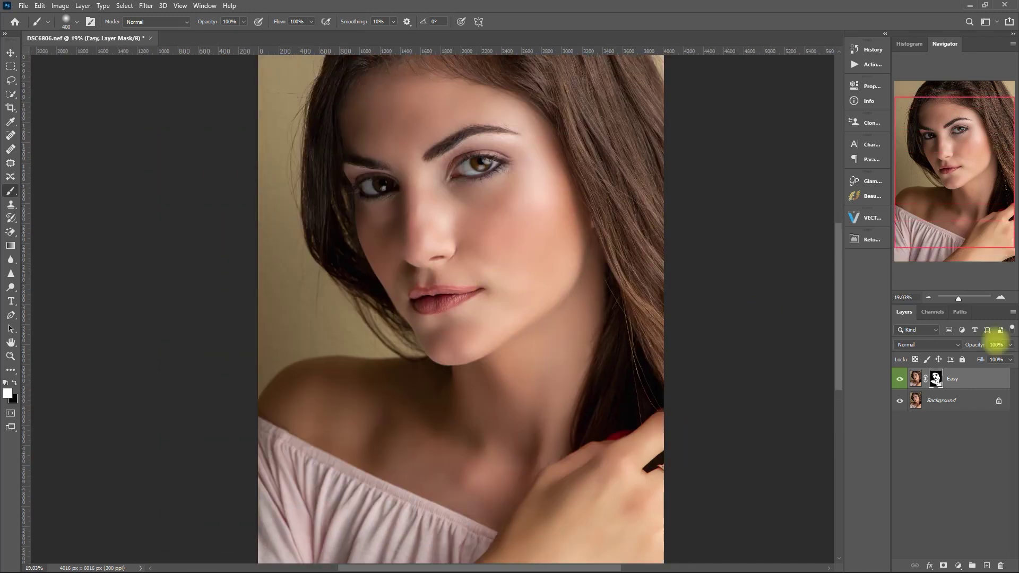
{"action": "left_click_drag", "start_coordinate": [1009, 344], "coordinate": [993, 357]}
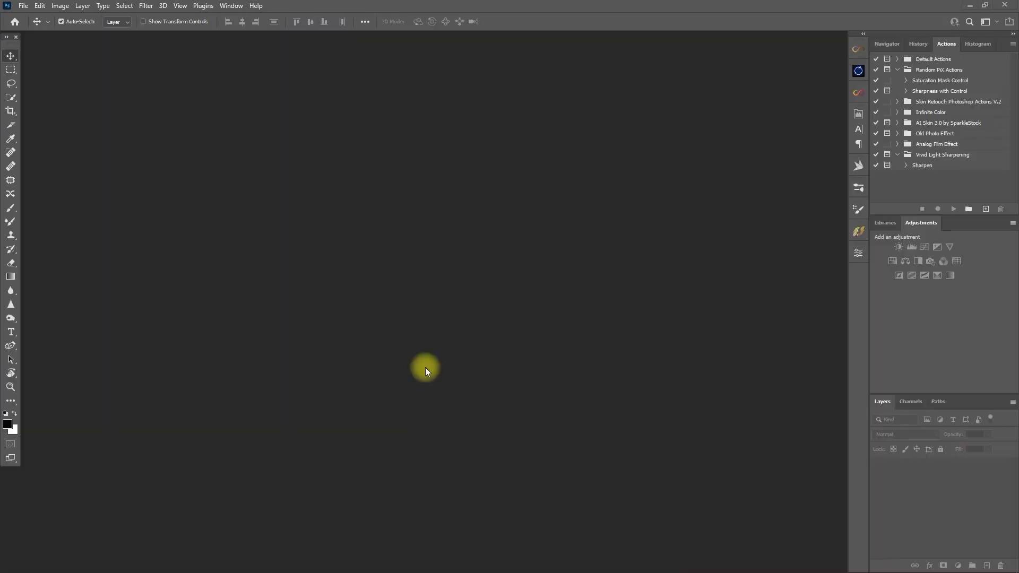
Open the raw portrait IMG_4948.CR2 through Camera Raw with default settings and fit it to the screen.
{"action": "left_click", "coordinate": [24, 6]}
{"action": "left_click", "coordinate": [32, 27]}
{"action": "left_click", "coordinate": [767, 469]}
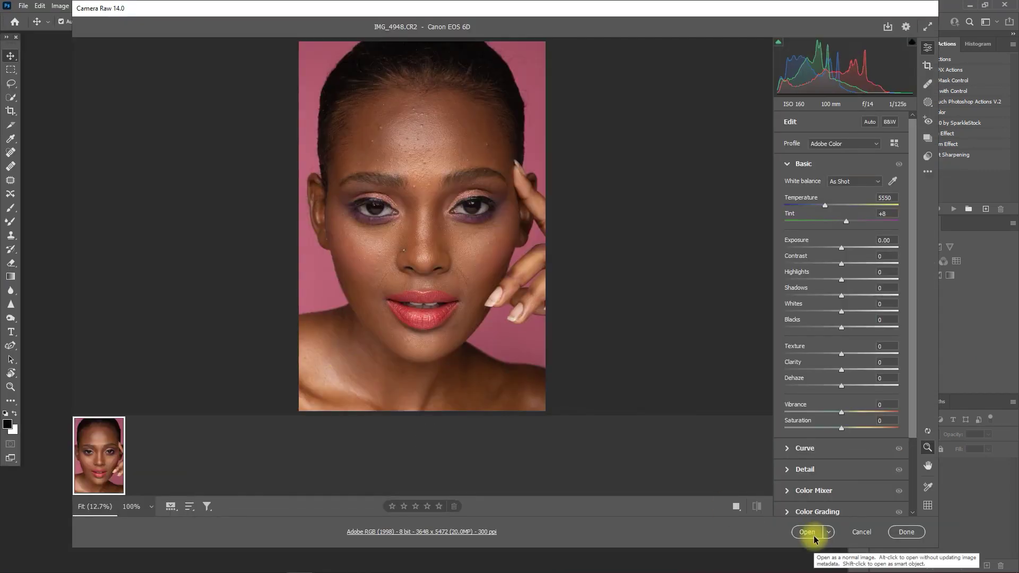
{"action": "left_click", "coordinate": [903, 535]}
{"action": "key", "text": "ctrl+0"}
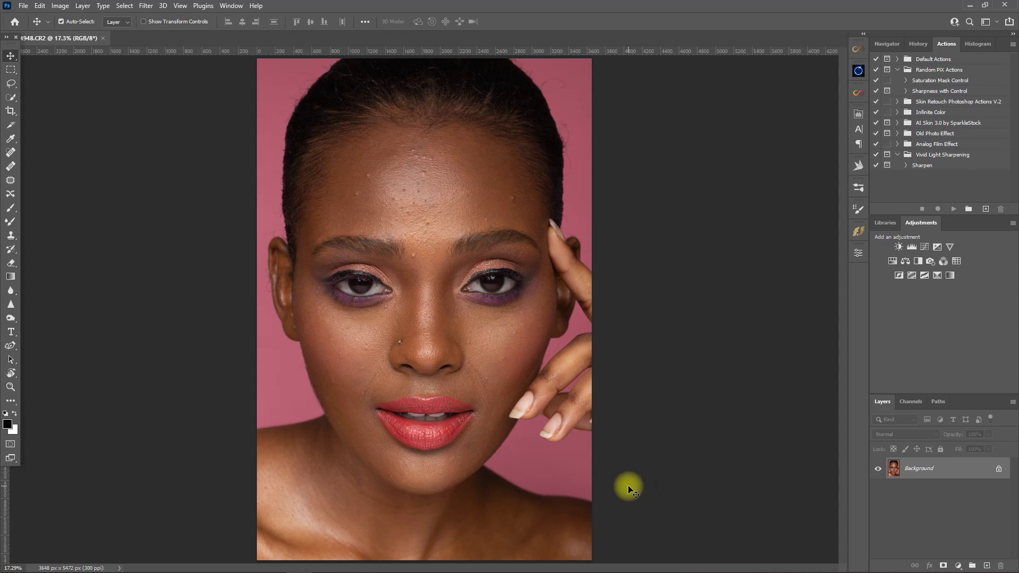
Add a blank layer above the Background and activate the Spot Healing Brush for work on the forehead.
{"action": "left_click", "coordinate": [986, 565]}
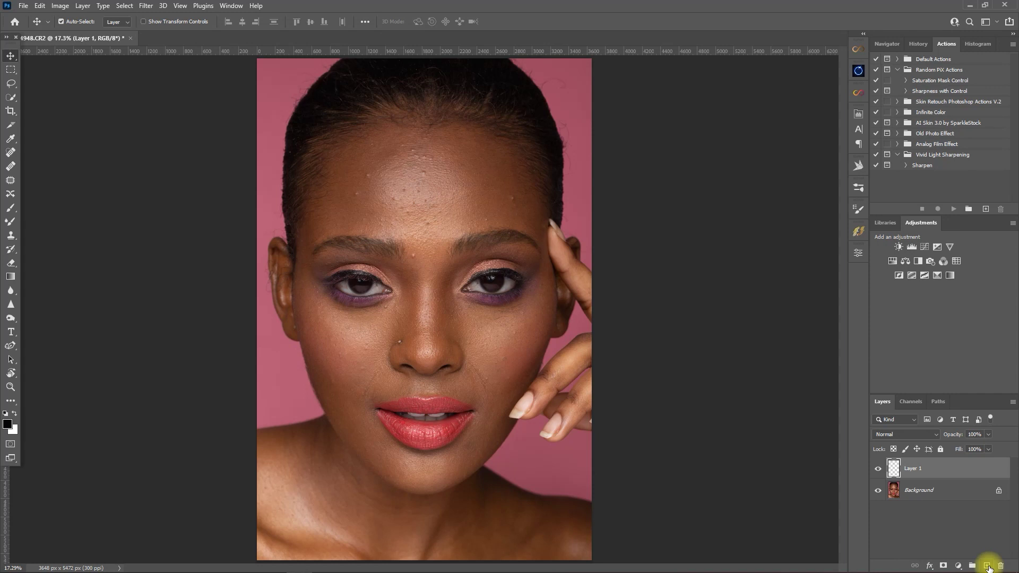
{"action": "left_click", "coordinate": [11, 152]}
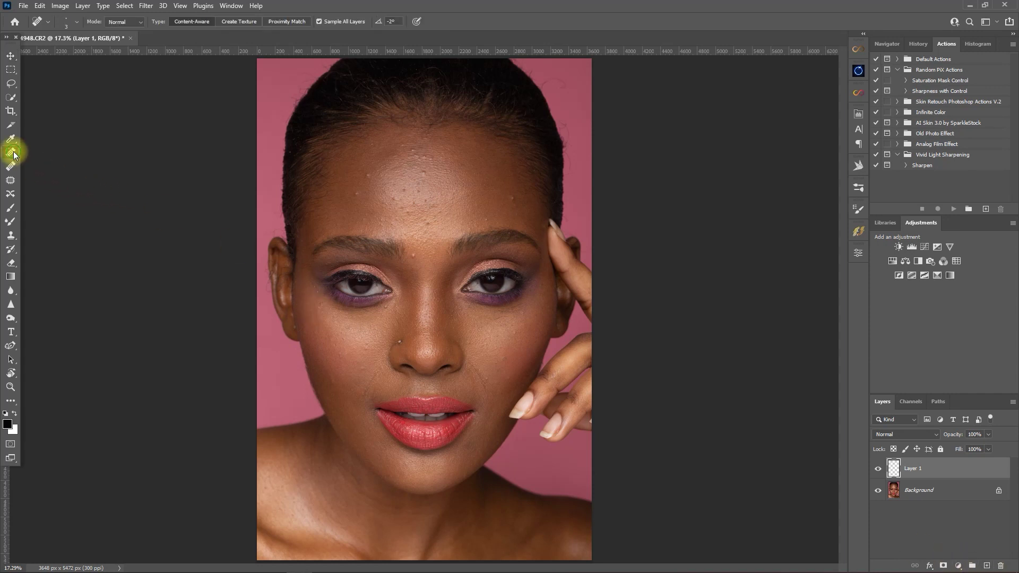
{"action": "scroll", "coordinate": [371, 186], "scroll_direction": "up", "scroll_amount": 5}
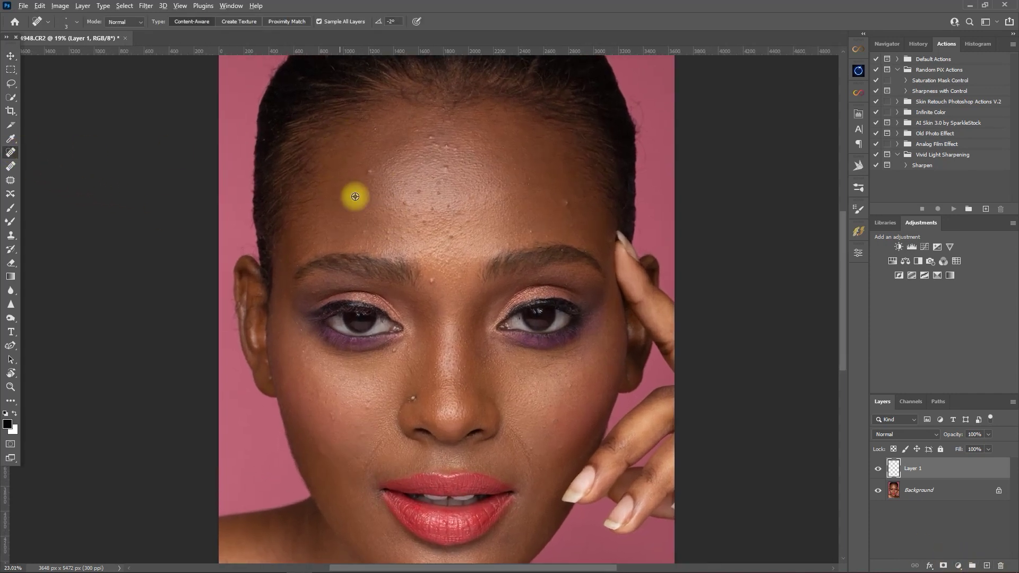
{"action": "scroll", "coordinate": [370, 190], "scroll_direction": "up", "scroll_amount": 6}
{"action": "left_click_drag", "start_coordinate": [411, 209], "coordinate": [378, 112]}
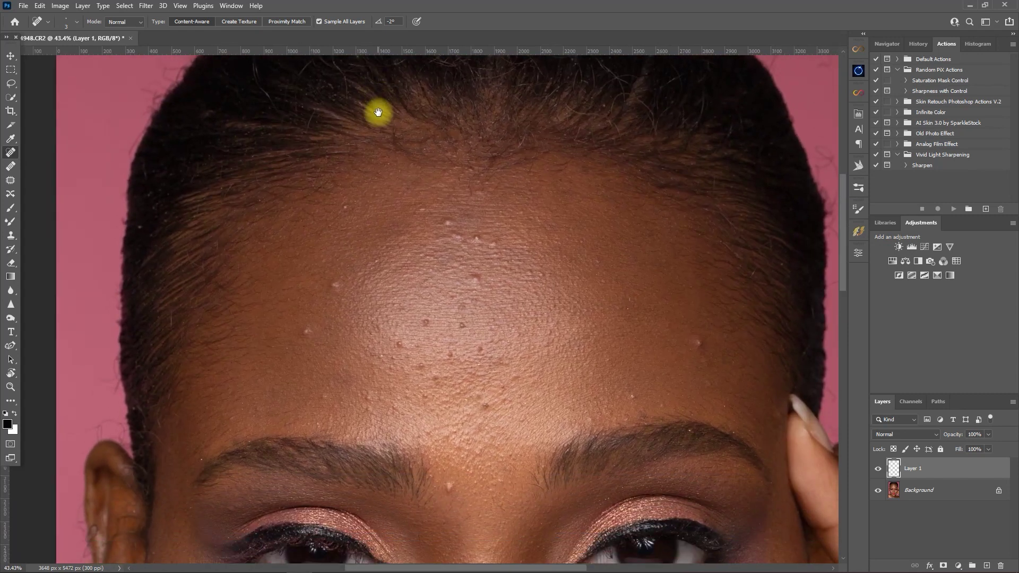
{"action": "left_click_drag", "start_coordinate": [333, 300], "coordinate": [330, 269]}
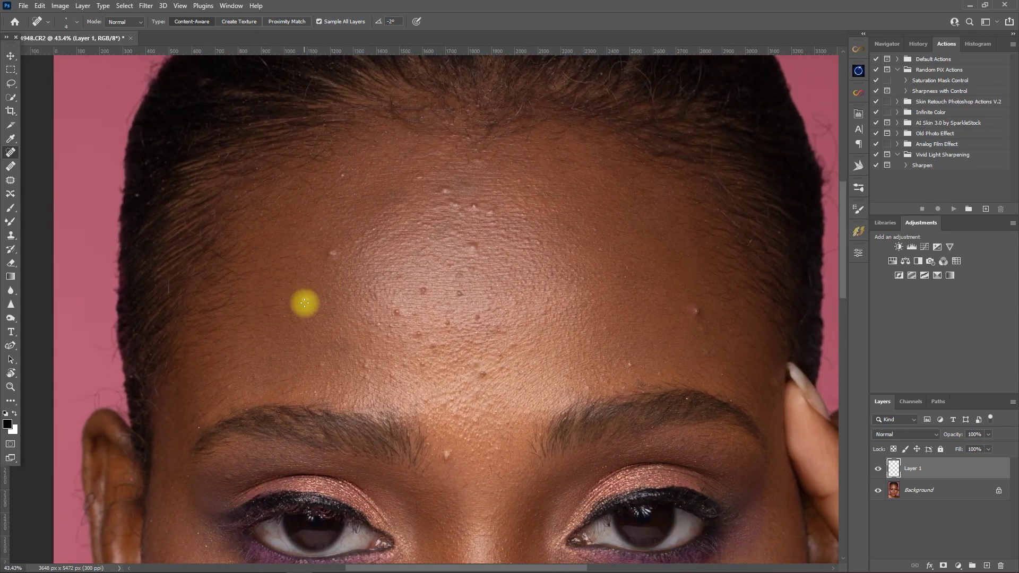
Remove the blemishes across the forehead and between the eyebrows with the Spot Healing Brush on Layer 1.
{"action": "key", "text": "bracketright"}
{"action": "left_click", "coordinate": [331, 251]}
{"action": "left_click", "coordinate": [443, 188]}
{"action": "key", "text": "bracketleft"}
{"action": "left_click", "coordinate": [475, 209]}
{"action": "left_click", "coordinate": [695, 311]}
{"action": "left_click", "coordinate": [629, 365]}
{"action": "left_click", "coordinate": [446, 455]}
{"action": "left_click", "coordinate": [477, 319]}
{"action": "left_click", "coordinate": [424, 290]}
{"action": "left_click", "coordinate": [397, 313]}
{"action": "left_click", "coordinate": [482, 374]}
{"action": "scroll", "coordinate": [446, 250], "scroll_direction": "down", "scroll_amount": 4}
{"action": "left_click", "coordinate": [361, 275]}
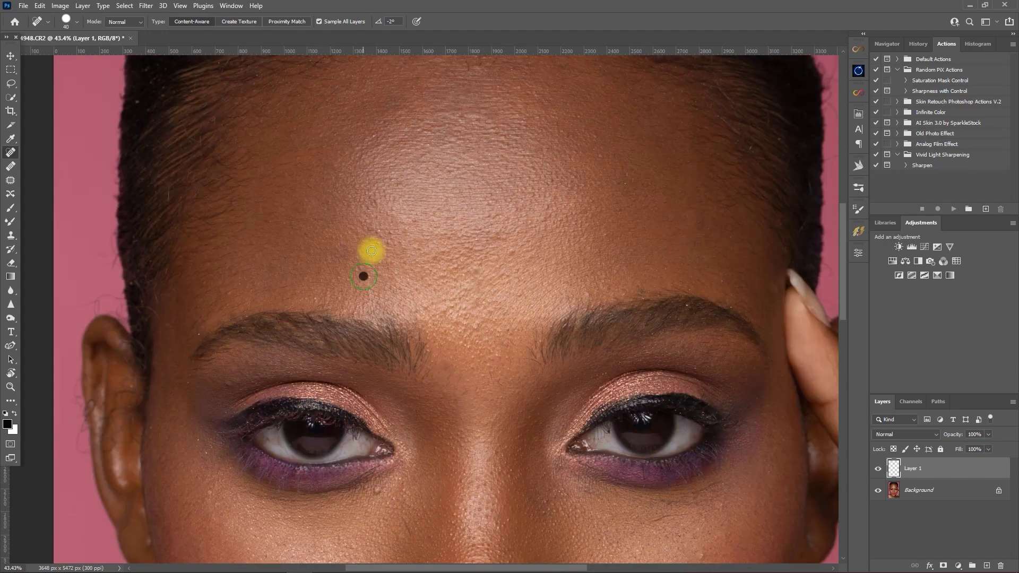
Heal the remaining small blemishes on the cheek and chin, adjusting the brush size as needed.
{"action": "scroll", "coordinate": [480, 244], "scroll_direction": "down", "scroll_amount": 5}
{"action": "key", "text": "bracketright"}
{"action": "left_click", "coordinate": [329, 425]}
{"action": "scroll", "coordinate": [584, 382], "scroll_direction": "down", "scroll_amount": 3}
{"action": "scroll", "coordinate": [687, 415], "scroll_direction": "down", "scroll_amount": 4}
{"action": "left_click", "coordinate": [403, 545]}
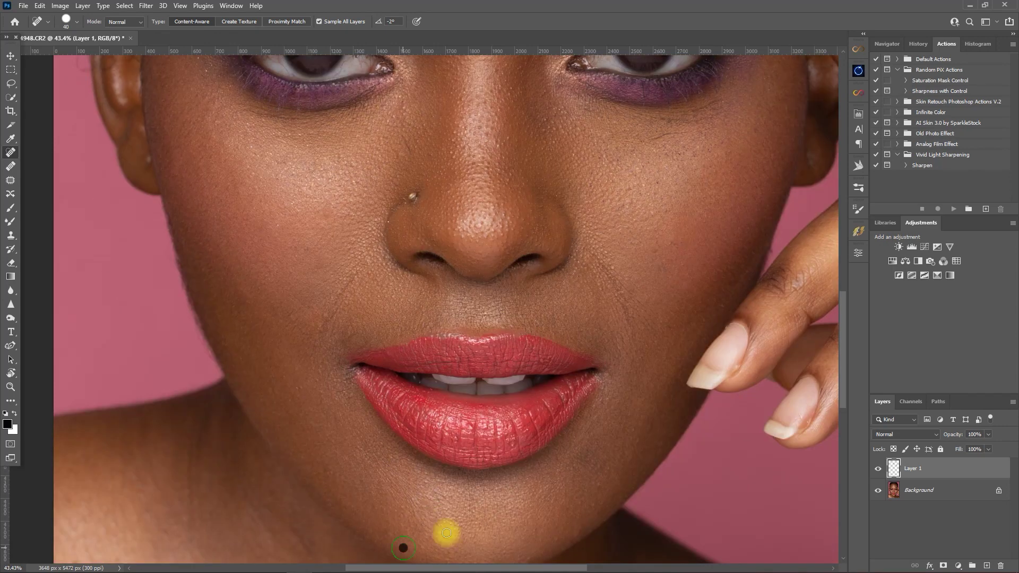
{"action": "scroll", "coordinate": [494, 329], "scroll_direction": "up", "scroll_amount": 12}
{"action": "scroll", "coordinate": [600, 218], "scroll_direction": "up", "scroll_amount": 2}
{"action": "scroll", "coordinate": [477, 276], "scroll_direction": "down", "scroll_amount": 3}
{"action": "key", "text": "bracketleft"}
{"action": "key", "text": "bracketleft"}
{"action": "scroll", "coordinate": [419, 302], "scroll_direction": "down", "scroll_amount": 5}
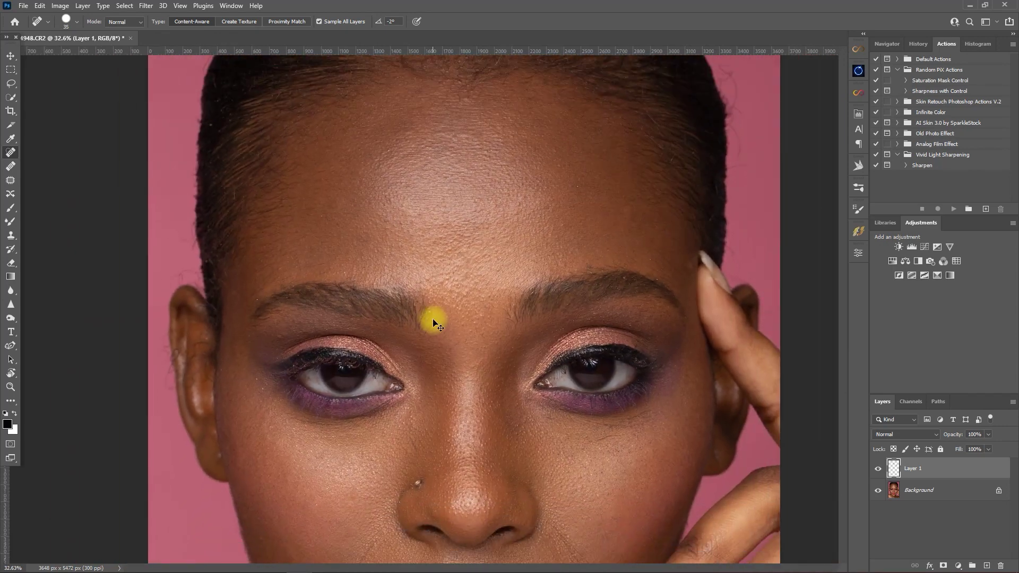
Compare the portrait before and after healing by hiding and showing Layer 1.
{"action": "left_click", "coordinate": [877, 469]}
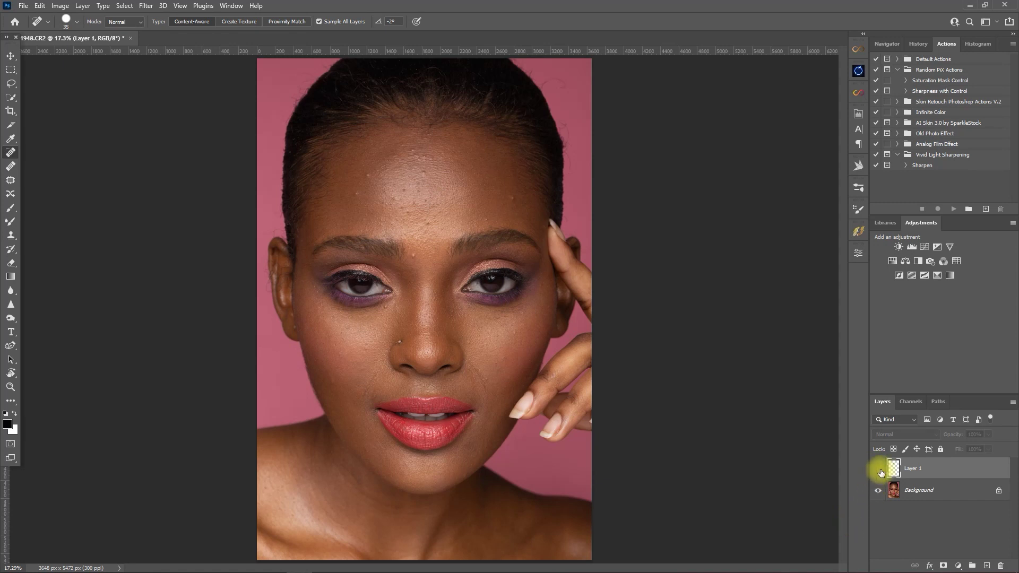
{"action": "left_click", "coordinate": [878, 469]}
{"action": "left_click", "coordinate": [878, 468]}
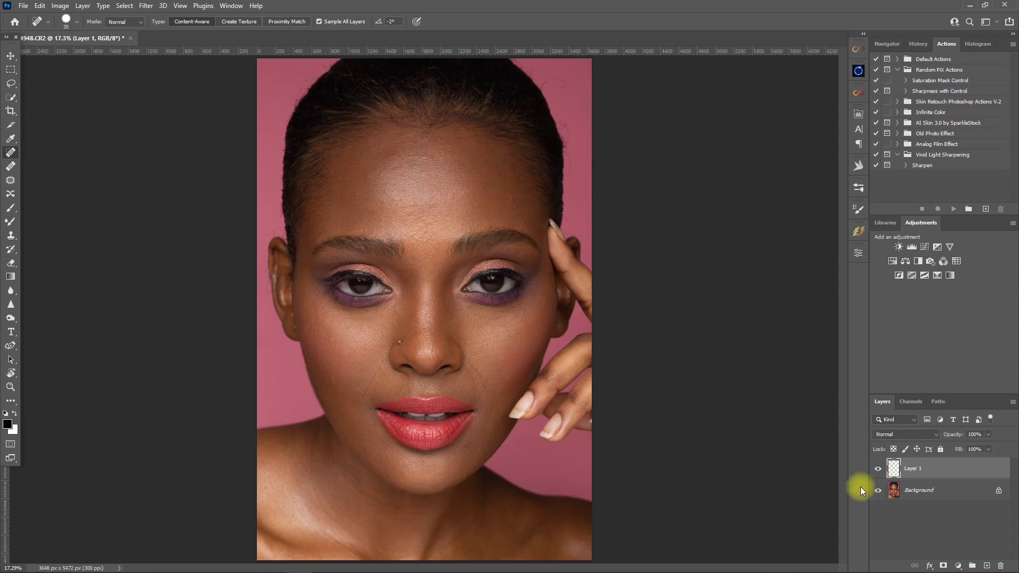
Deselect the layers and stamp all visible content into a new layer at the top of the stack.
{"action": "key", "text": "v"}
{"action": "left_click", "coordinate": [744, 533]}
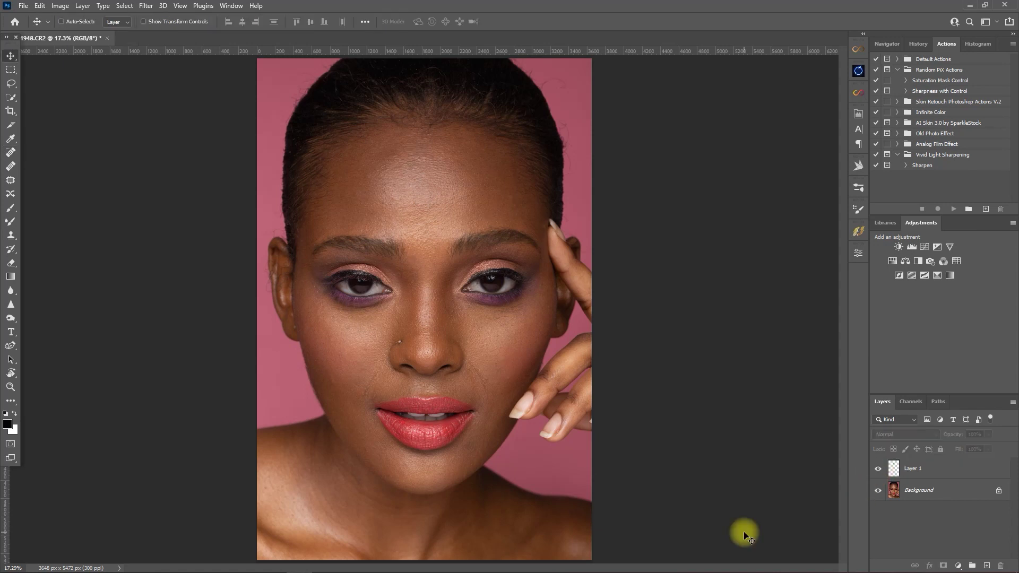
{"action": "key", "text": "ctrl+alt+shift+e"}
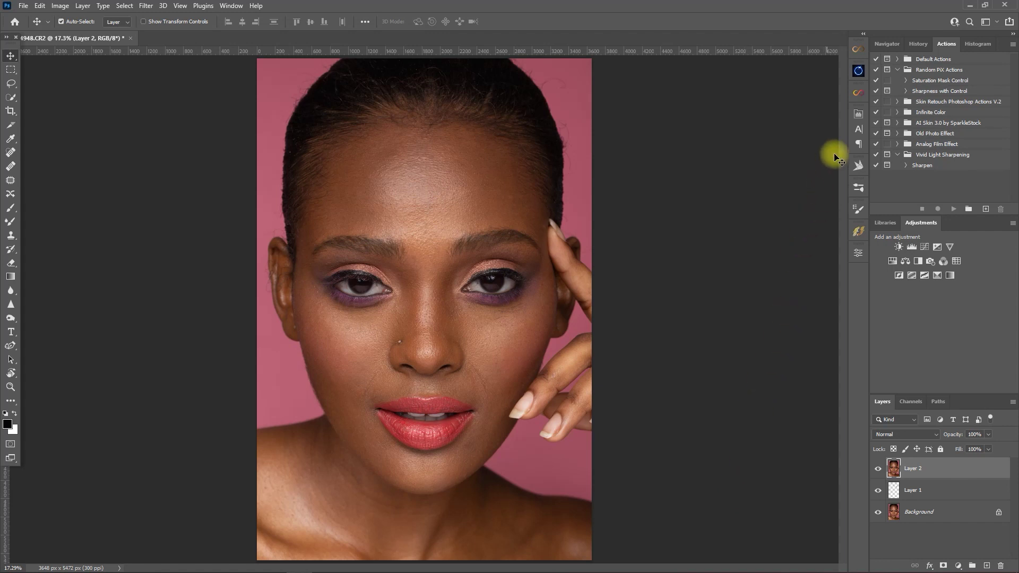
Run Retouch Pro's Frequency Separation on the stamped Layer 2 and put the plugin away.
{"action": "left_click", "coordinate": [859, 115]}
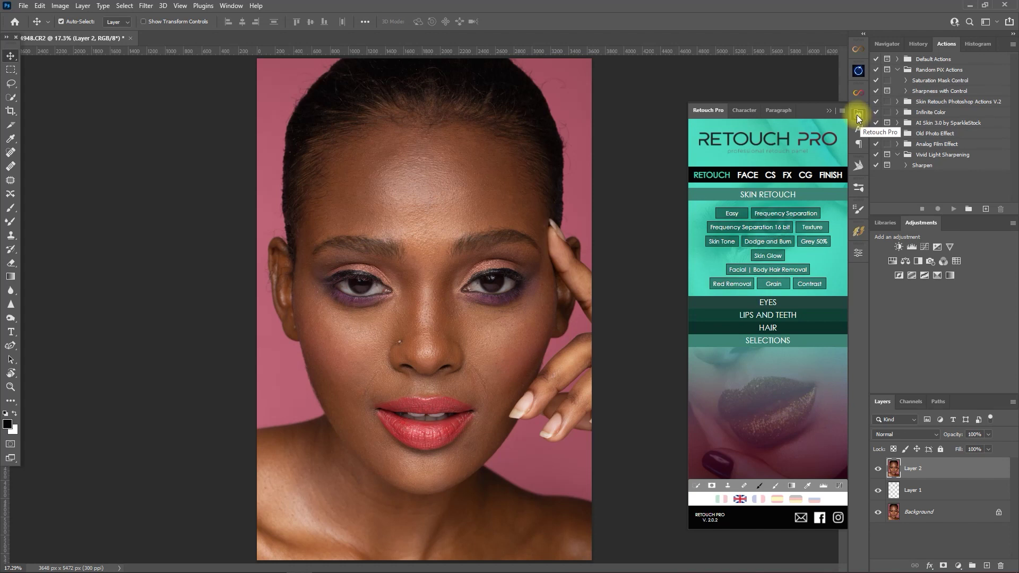
{"action": "left_click", "coordinate": [754, 227]}
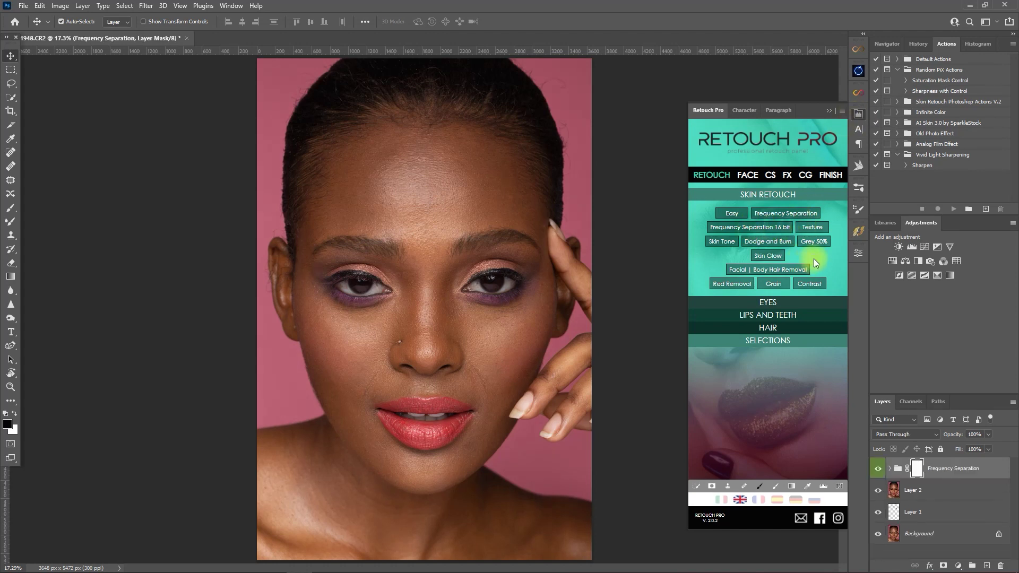
{"action": "left_click", "coordinate": [828, 111]}
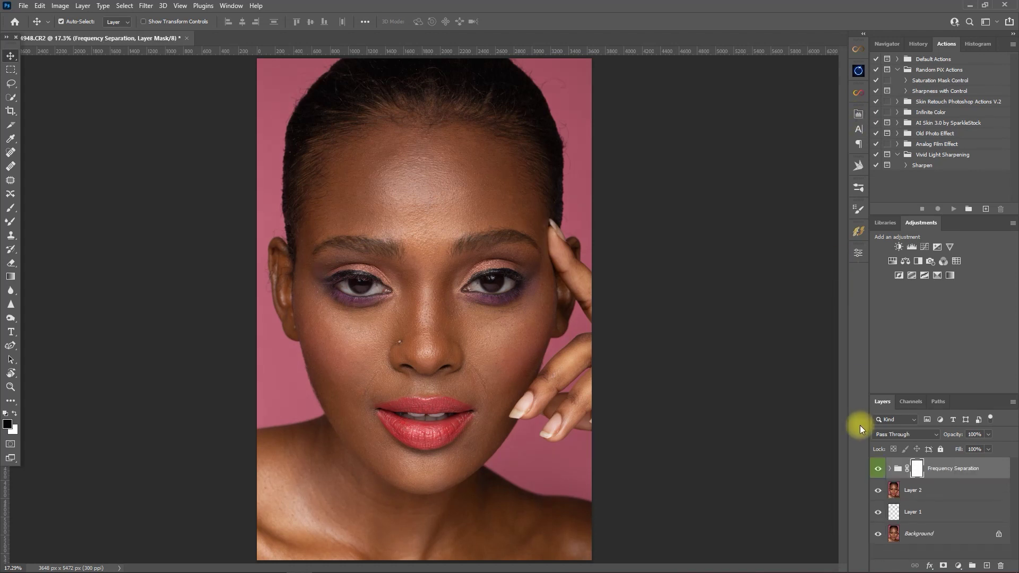
Expand the Frequency Separation group, hide the high layer and select the Low layer.
{"action": "left_click", "coordinate": [892, 469]}
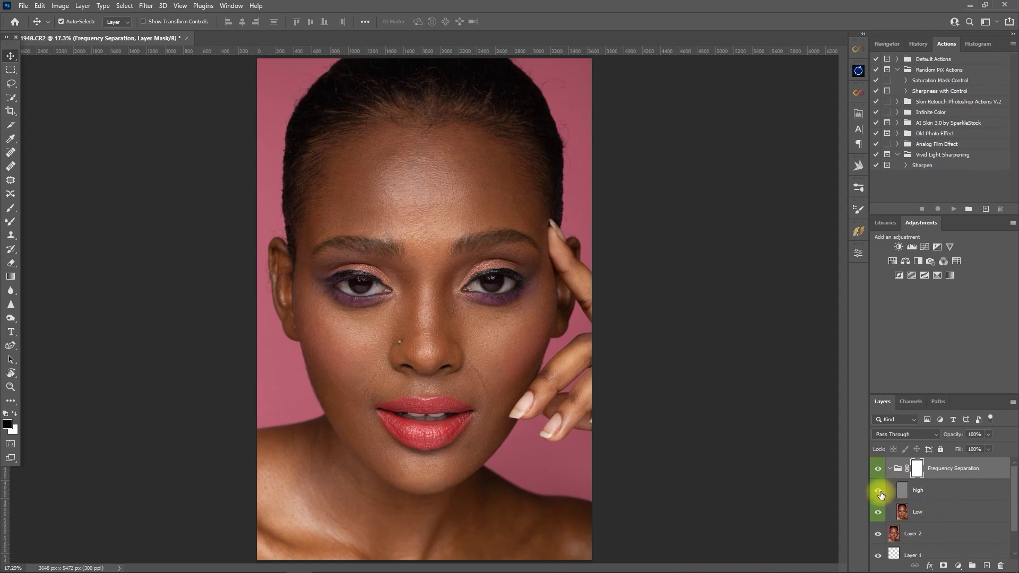
{"action": "left_click", "coordinate": [879, 491]}
{"action": "left_click", "coordinate": [949, 514]}
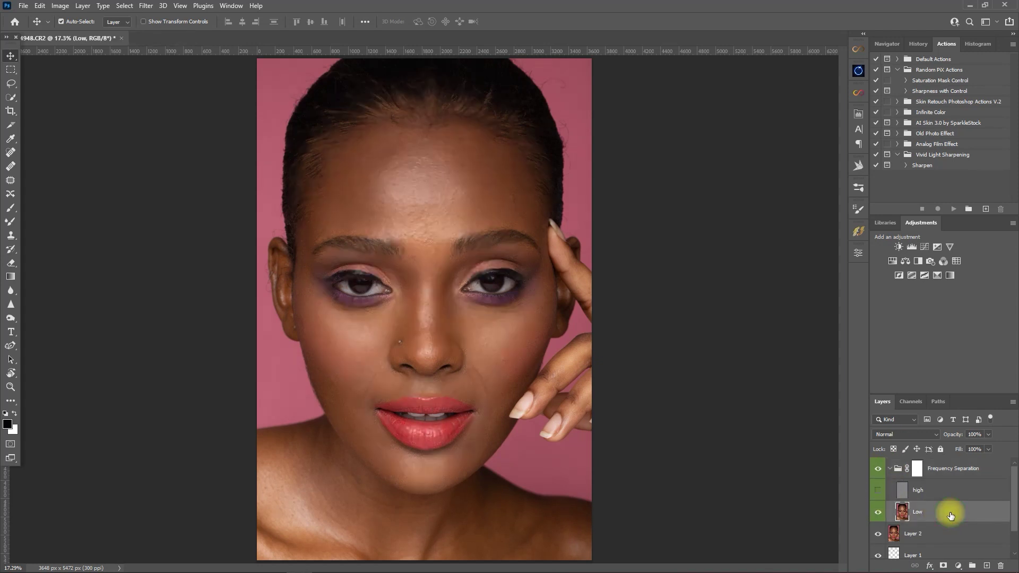
Convert the Low layer to a smart object for smart filters.
{"action": "left_click", "coordinate": [147, 6]}
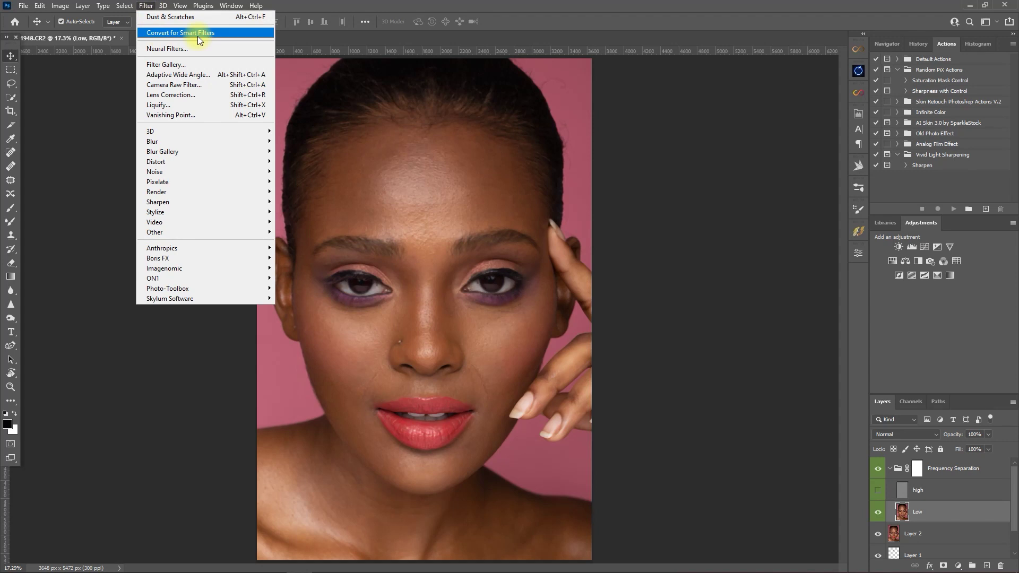
{"action": "left_click", "coordinate": [233, 31]}
{"action": "left_click", "coordinate": [499, 217]}
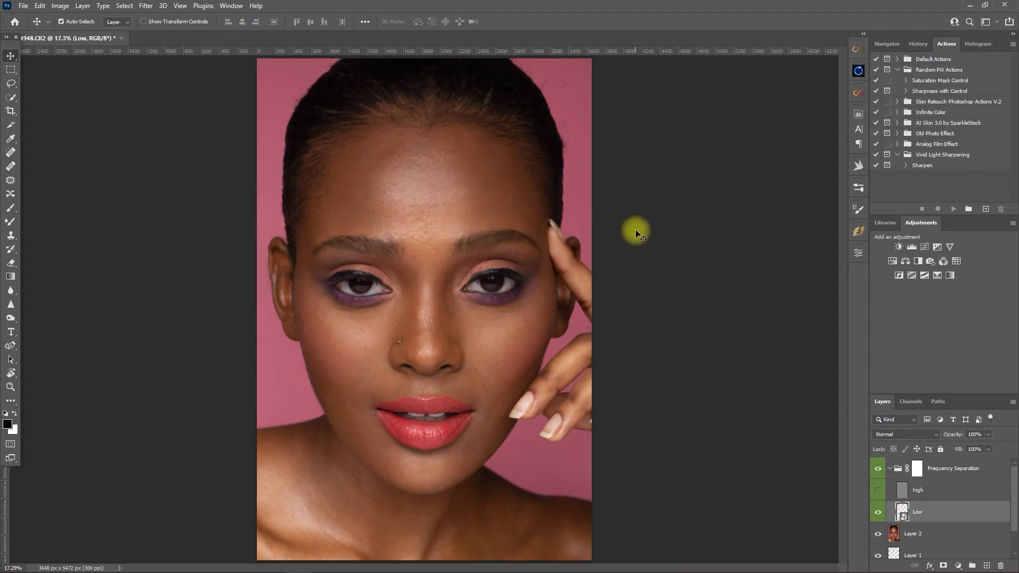
Apply a Surface Blur with an increased radius and a 32-level threshold to the Low smart object, and show the high layer again.
{"action": "left_click", "coordinate": [146, 7]}
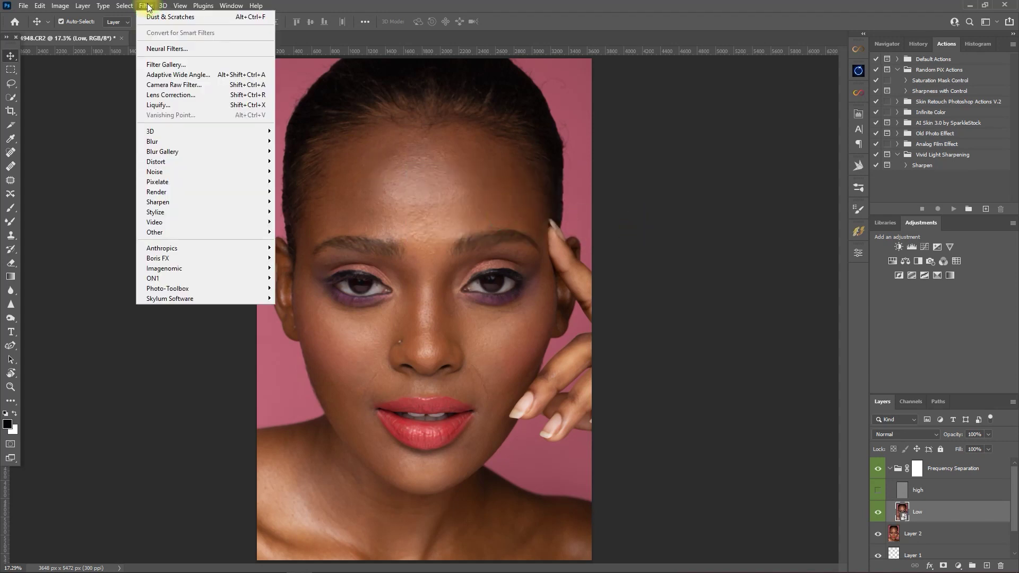
{"action": "mouse_move", "coordinate": [189, 141]}
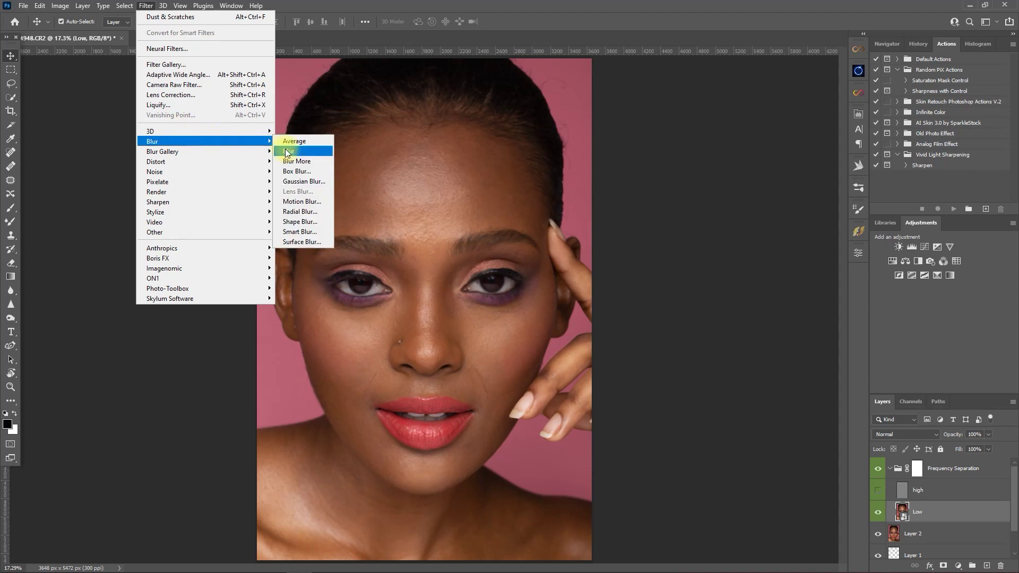
{"action": "left_click", "coordinate": [300, 242]}
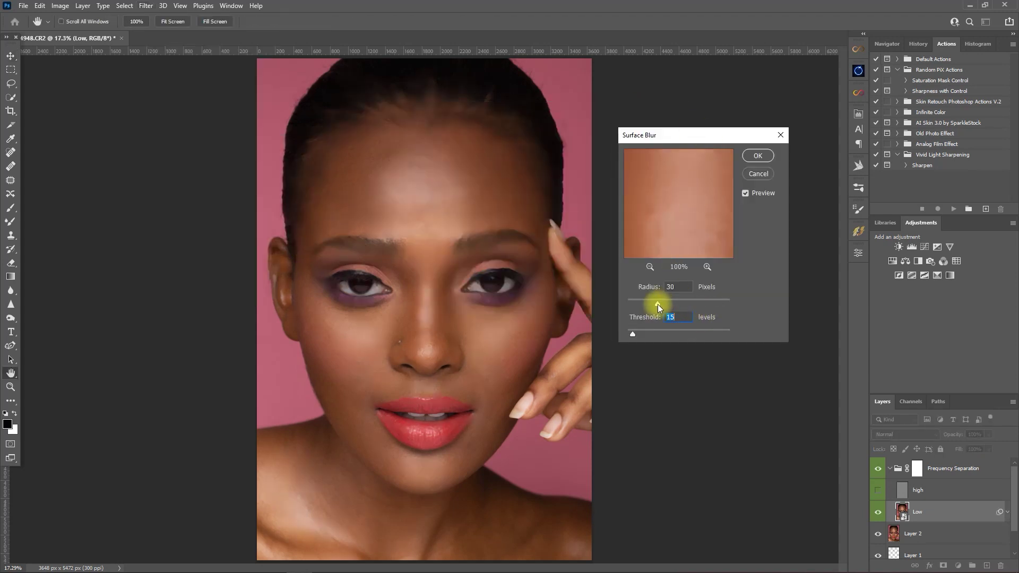
{"action": "left_click_drag", "start_coordinate": [657, 304], "coordinate": [730, 303]}
{"action": "left_click_drag", "start_coordinate": [632, 333], "coordinate": [627, 333]}
{"action": "left_click_drag", "start_coordinate": [691, 304], "coordinate": [687, 304]}
{"action": "left_click_drag", "start_coordinate": [632, 333], "coordinate": [639, 333]}
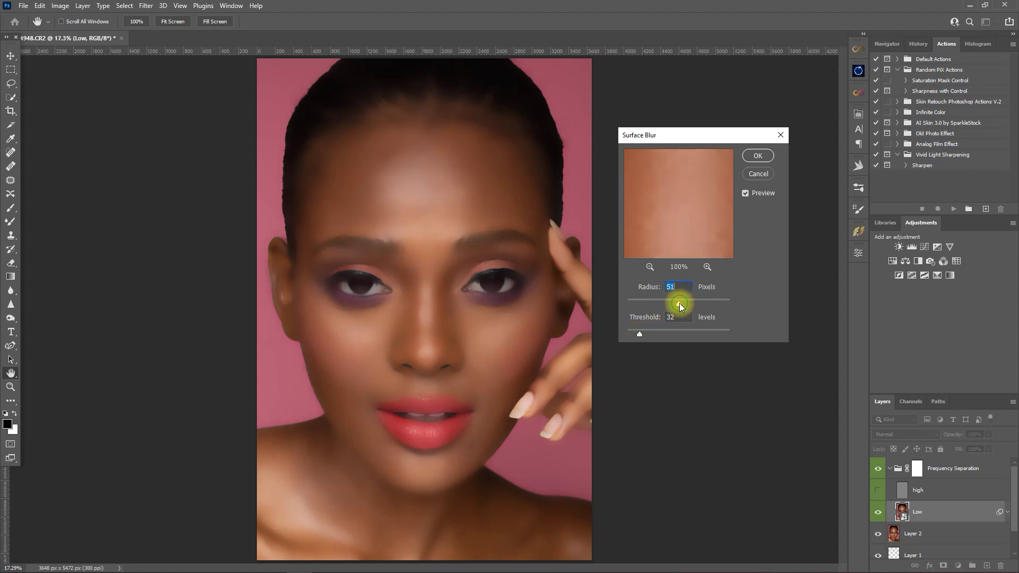
{"action": "left_click_drag", "start_coordinate": [694, 303], "coordinate": [690, 304]}
{"action": "left_click", "coordinate": [767, 156]}
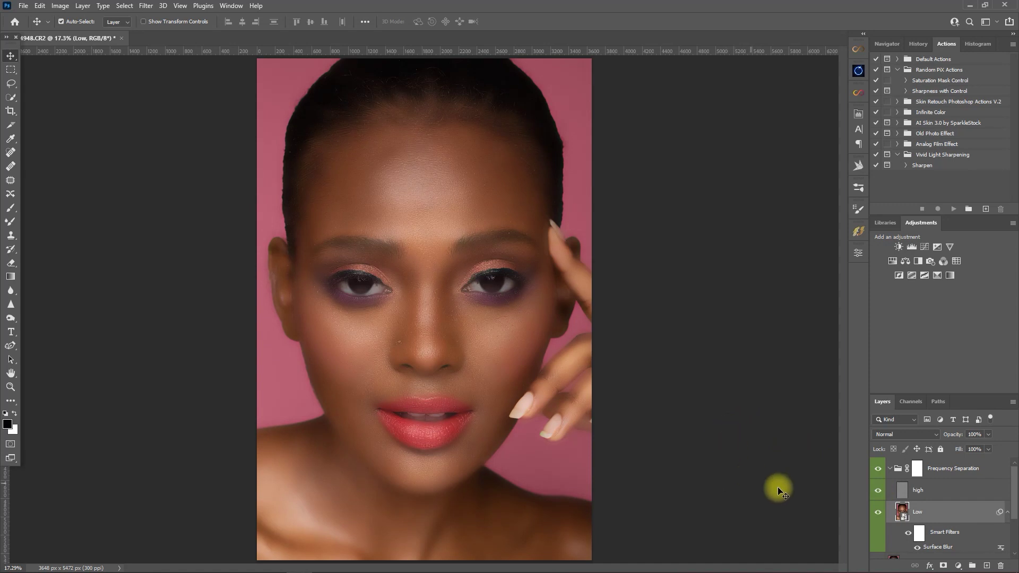
Collapse the Frequency Separation group, check its effect, and invert its layer mask to black.
{"action": "left_click", "coordinate": [892, 469]}
{"action": "left_click", "coordinate": [878, 470]}
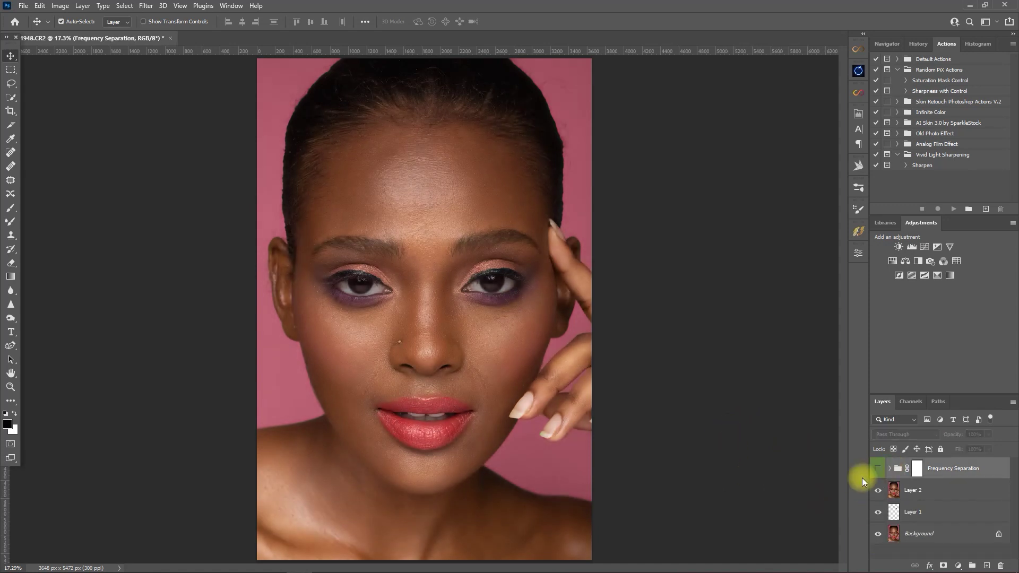
{"action": "left_click", "coordinate": [878, 470]}
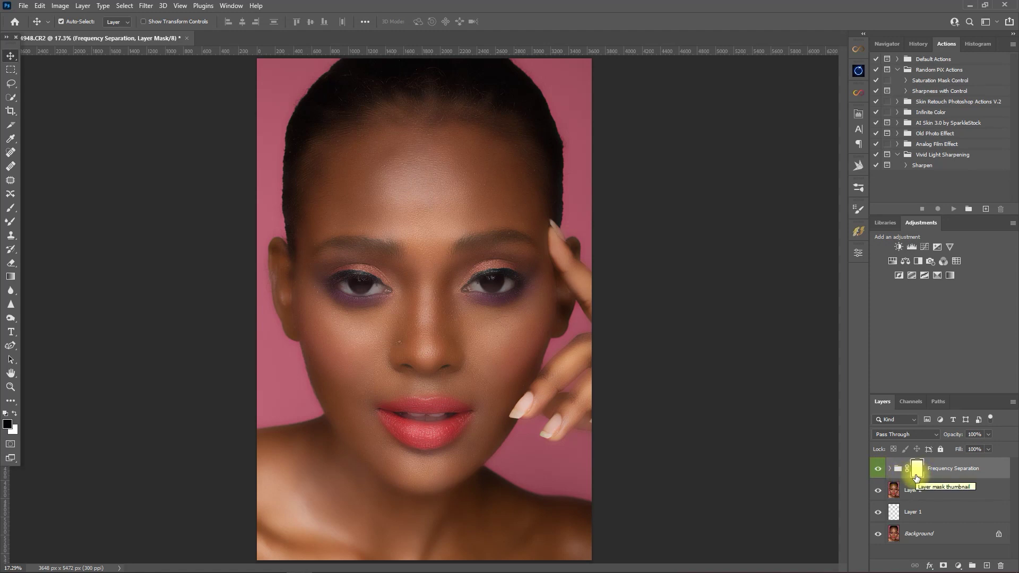
{"action": "key", "text": "ctrl+i"}
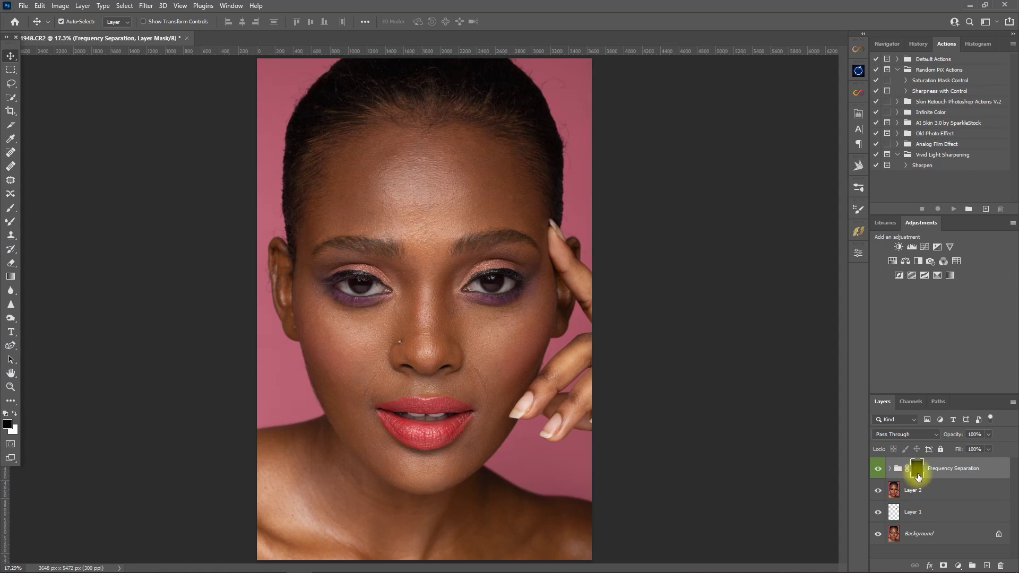
Paint white over the forehead skin on the group's mask with a soft 400-pixel brush.
{"action": "left_click", "coordinate": [14, 211]}
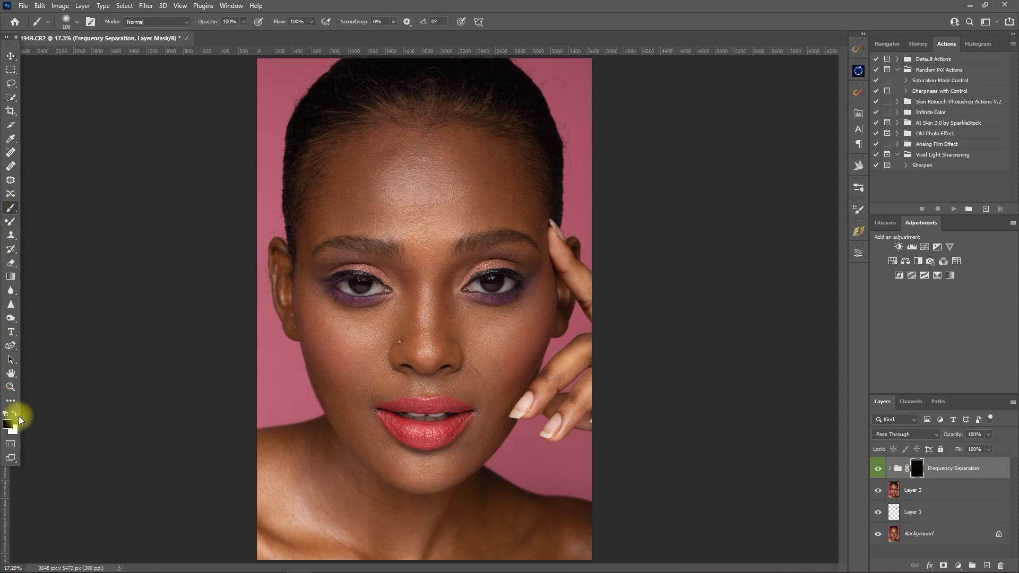
{"action": "key", "text": "bracketright"}
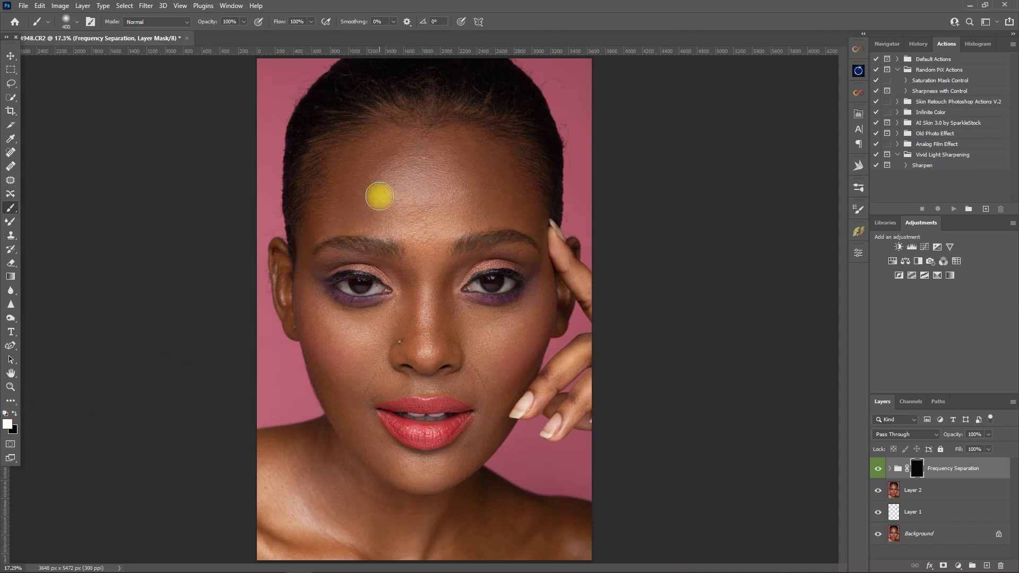
{"action": "scroll", "coordinate": [379, 197], "scroll_direction": "up", "scroll_amount": 5}
{"action": "scroll", "coordinate": [377, 200], "scroll_direction": "down", "scroll_amount": 1}
{"action": "left_click_drag", "start_coordinate": [370, 207], "coordinate": [398, 256]}
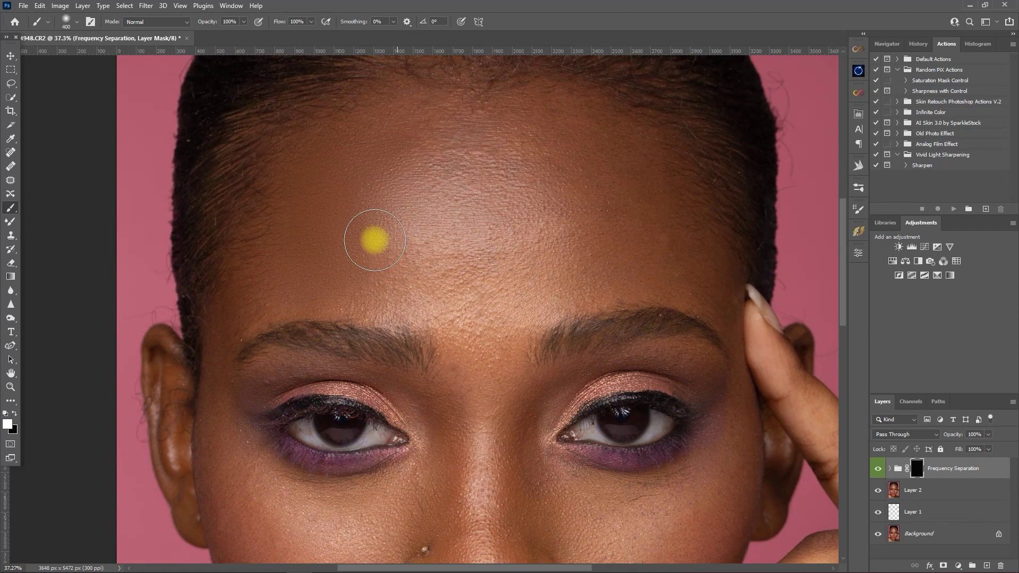
{"action": "mouse_move", "coordinate": [560, 158]}
{"action": "left_mouse_down"}
{"action": "mouse_move", "coordinate": [309, 212]}
{"action": "mouse_move", "coordinate": [275, 287]}
{"action": "left_mouse_up"}
Paint white on the mask around the eyebrows and eyes, over the nose and across the cheeks with a smaller brush.
{"action": "key", "text": "bracketleft"}
{"action": "key", "text": "bracketleft"}
{"action": "key", "text": "bracketleft"}
{"action": "scroll", "coordinate": [467, 249], "scroll_direction": "down", "scroll_amount": 3}
{"action": "mouse_move", "coordinate": [468, 249]}
{"action": "left_mouse_down"}
{"action": "mouse_move", "coordinate": [444, 265]}
{"action": "mouse_move", "coordinate": [507, 200]}
{"action": "mouse_move", "coordinate": [427, 431]}
{"action": "mouse_move", "coordinate": [547, 439]}
{"action": "mouse_move", "coordinate": [567, 330]}
{"action": "mouse_move", "coordinate": [623, 233]}
{"action": "mouse_move", "coordinate": [568, 228]}
{"action": "mouse_move", "coordinate": [709, 219]}
{"action": "mouse_move", "coordinate": [725, 305]}
{"action": "left_mouse_up"}
{"action": "key", "text": "bracketright"}
{"action": "key", "text": "bracketright"}
{"action": "scroll", "coordinate": [547, 499], "scroll_direction": "down", "scroll_amount": 1}
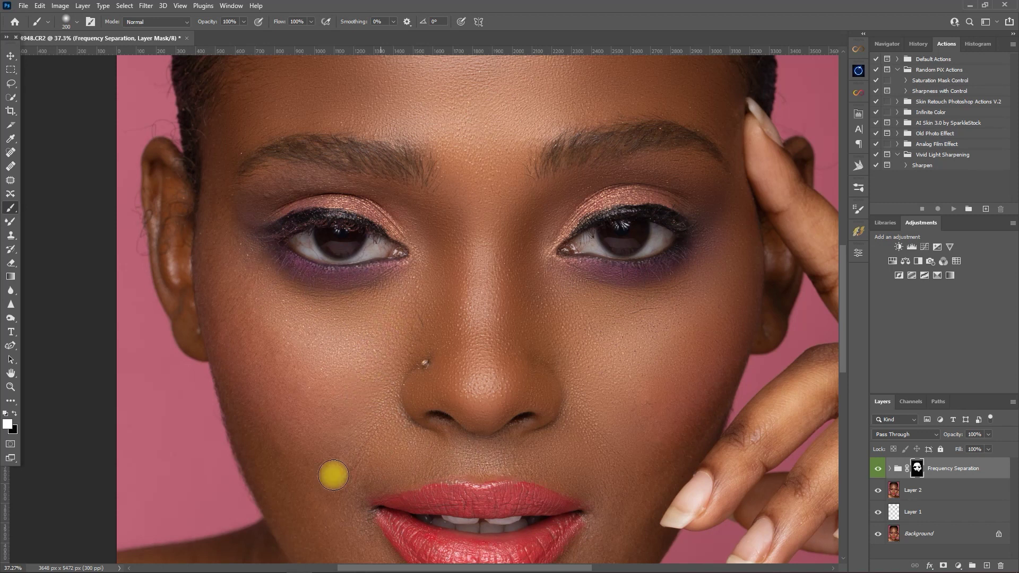
Paint white on the mask around the lips and over the chin, touch up between the eyebrows, and check the smoothing.
{"action": "key", "text": "bracketleft"}
{"action": "scroll", "coordinate": [378, 403], "scroll_direction": "down", "scroll_amount": 3}
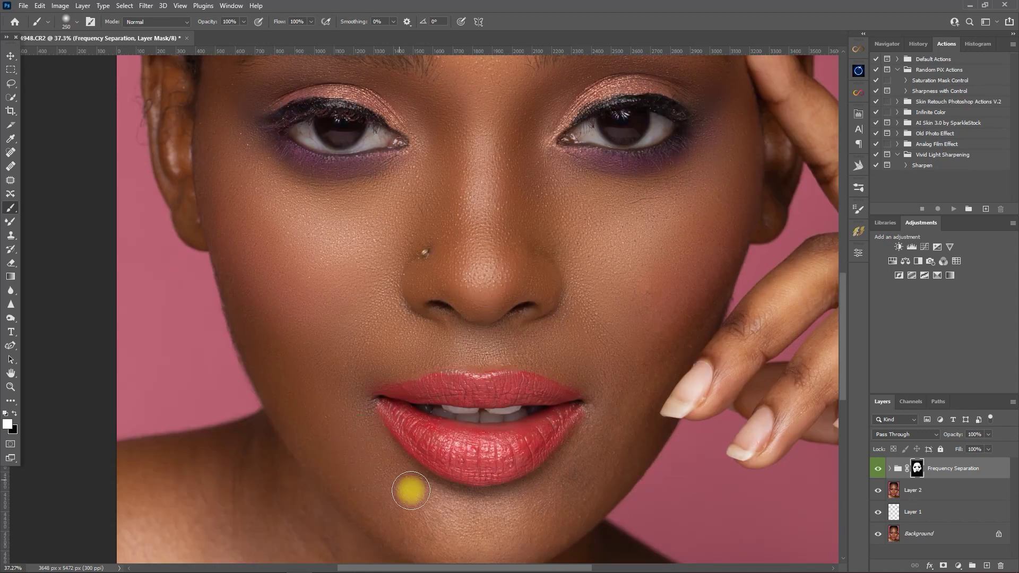
{"action": "key", "text": "bracketleft"}
{"action": "scroll", "coordinate": [466, 164], "scroll_direction": "up", "scroll_amount": 7}
{"action": "key", "text": "bracketright"}
{"action": "key", "text": "bracketright"}
{"action": "scroll", "coordinate": [586, 212], "scroll_direction": "down", "scroll_amount": 3}
{"action": "scroll", "coordinate": [535, 253], "scroll_direction": "down", "scroll_amount": 3}
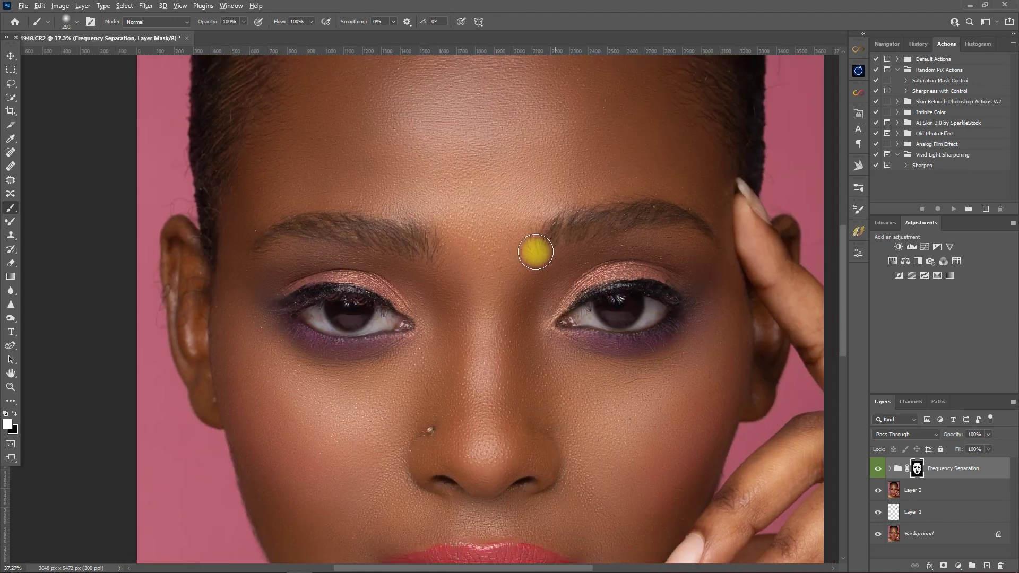
{"action": "scroll", "coordinate": [559, 319], "scroll_direction": "down", "scroll_amount": 2}
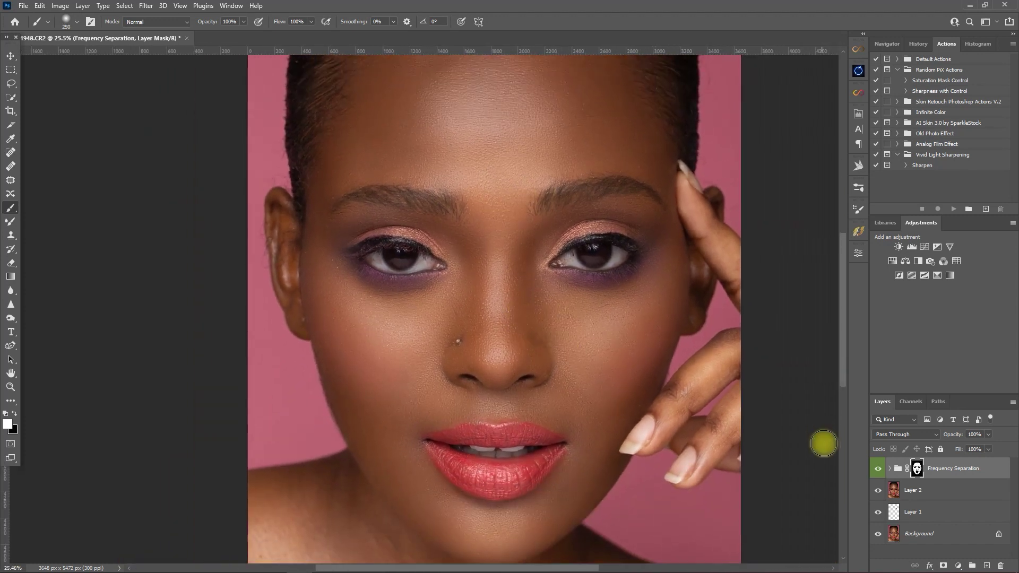
{"action": "left_click", "coordinate": [879, 469]}
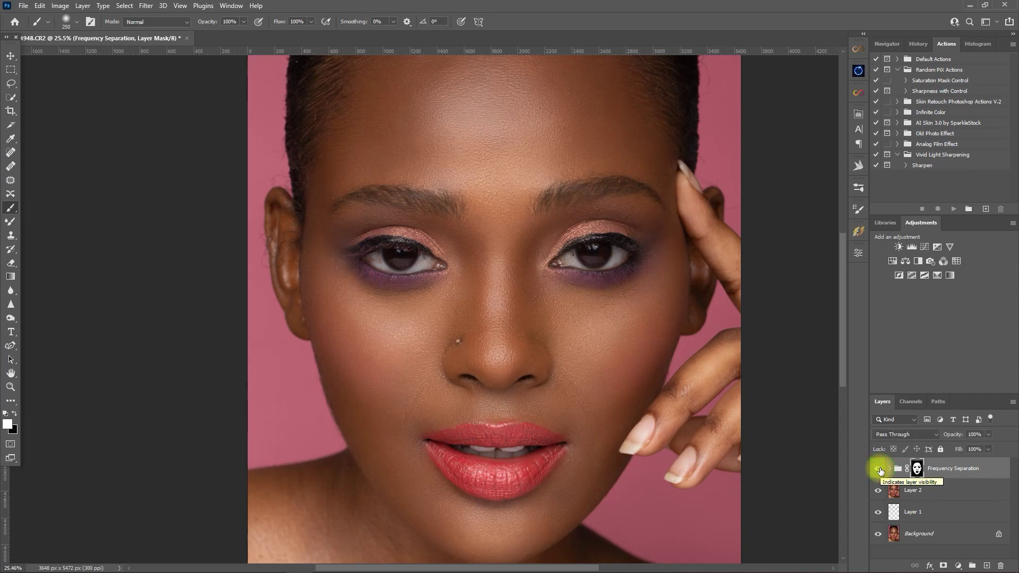
Display the group's mask on its own and fill the gaps over the cheeks, chin and forehead with white.
{"action": "left_click", "coordinate": [917, 471], "text": "alt"}
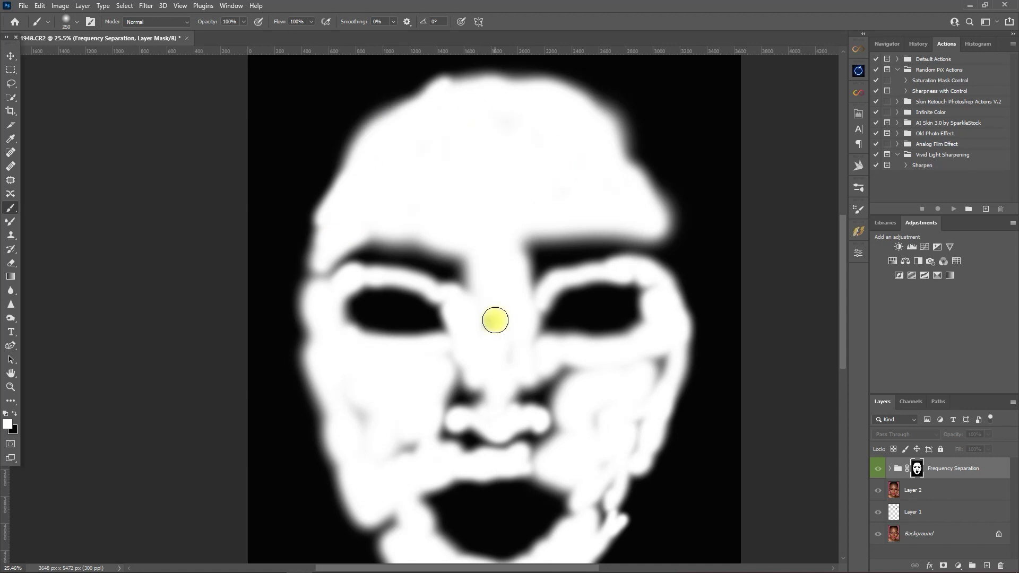
{"action": "scroll", "coordinate": [495, 320], "scroll_direction": "down", "scroll_amount": 3}
{"action": "key", "text": "bracketright"}
{"action": "mouse_move", "coordinate": [396, 429]}
{"action": "left_mouse_down"}
{"action": "mouse_move", "coordinate": [403, 459]}
{"action": "mouse_move", "coordinate": [525, 364]}
{"action": "mouse_move", "coordinate": [625, 323]}
{"action": "mouse_move", "coordinate": [645, 199]}
{"action": "left_mouse_up"}
{"action": "scroll", "coordinate": [583, 239], "scroll_direction": "up", "scroll_amount": 3}
{"action": "key", "text": "bracketleft"}
{"action": "scroll", "coordinate": [521, 132], "scroll_direction": "up", "scroll_amount": 1}
{"action": "left_click_drag", "start_coordinate": [478, 69], "coordinate": [639, 180]}
{"action": "scroll", "coordinate": [569, 433], "scroll_direction": "down", "scroll_amount": 2}
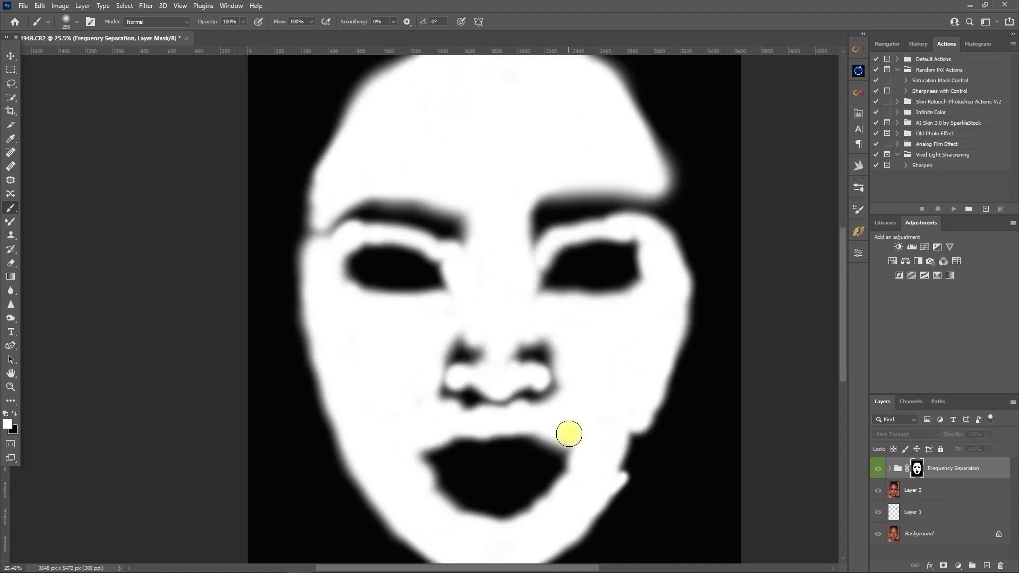
Even out the mask's outer cheek edge with a 300-pixel white brush and return to the normal image view.
{"action": "scroll", "coordinate": [568, 433], "scroll_direction": "down", "scroll_amount": 1}
{"action": "key", "text": "bracketright"}
{"action": "left_click_drag", "start_coordinate": [677, 281], "coordinate": [677, 313]}
{"action": "scroll", "coordinate": [345, 311], "scroll_direction": "down", "scroll_amount": 2}
{"action": "scroll", "coordinate": [585, 355], "scroll_direction": "up", "scroll_amount": 2}
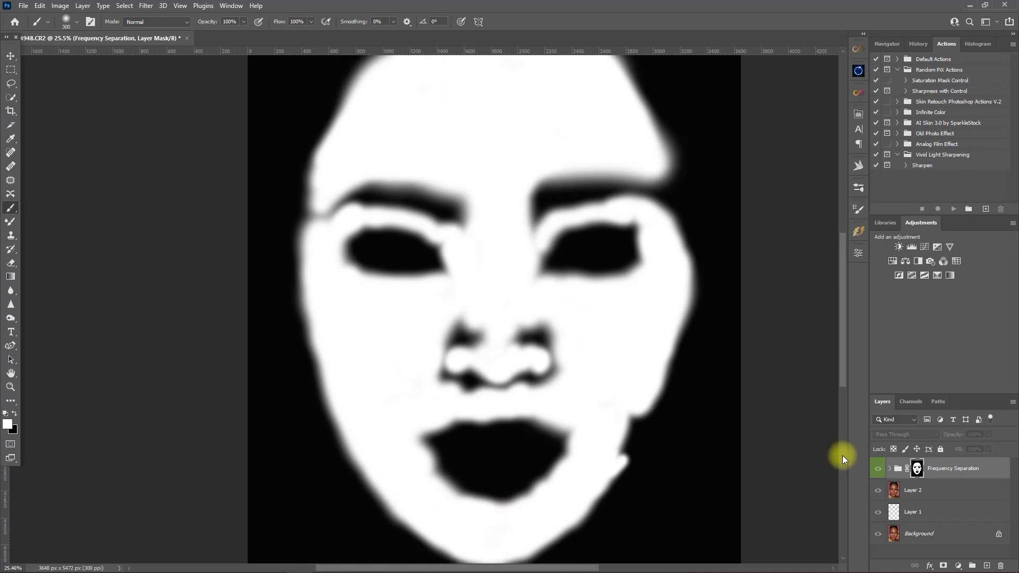
{"action": "scroll", "coordinate": [616, 393], "scroll_direction": "up", "scroll_amount": 1}
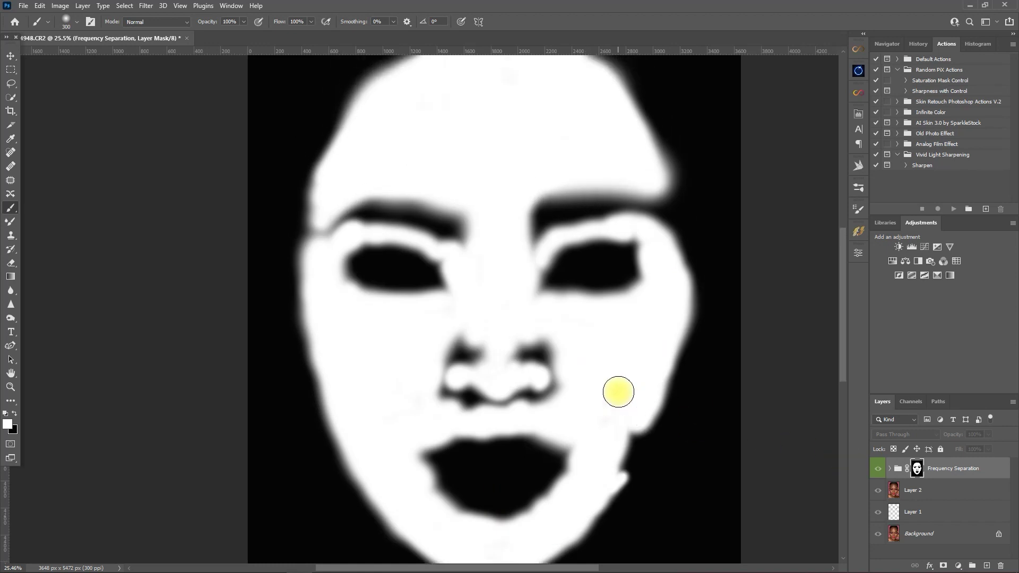
{"action": "left_click", "coordinate": [917, 470], "text": "alt"}
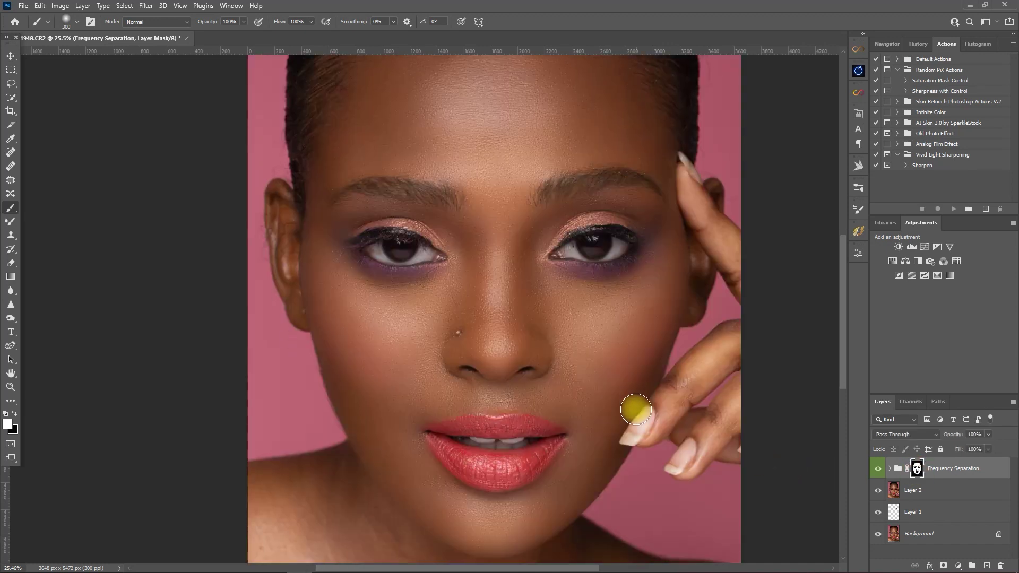
Compare the portrait with and without the Frequency Separation group.
{"action": "left_click", "coordinate": [877, 470]}
{"action": "left_click", "coordinate": [878, 470]}
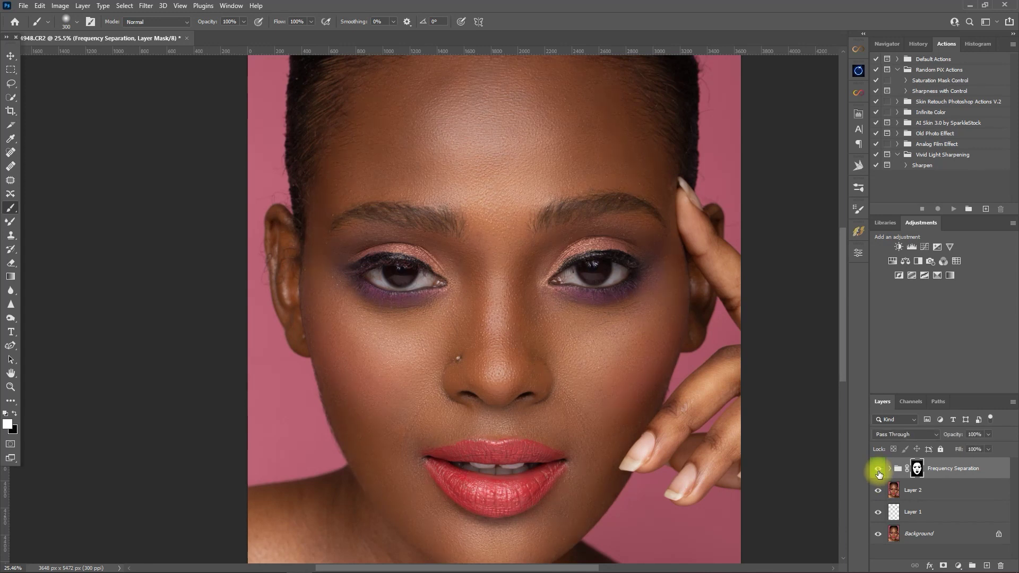
{"action": "left_click", "coordinate": [878, 470]}
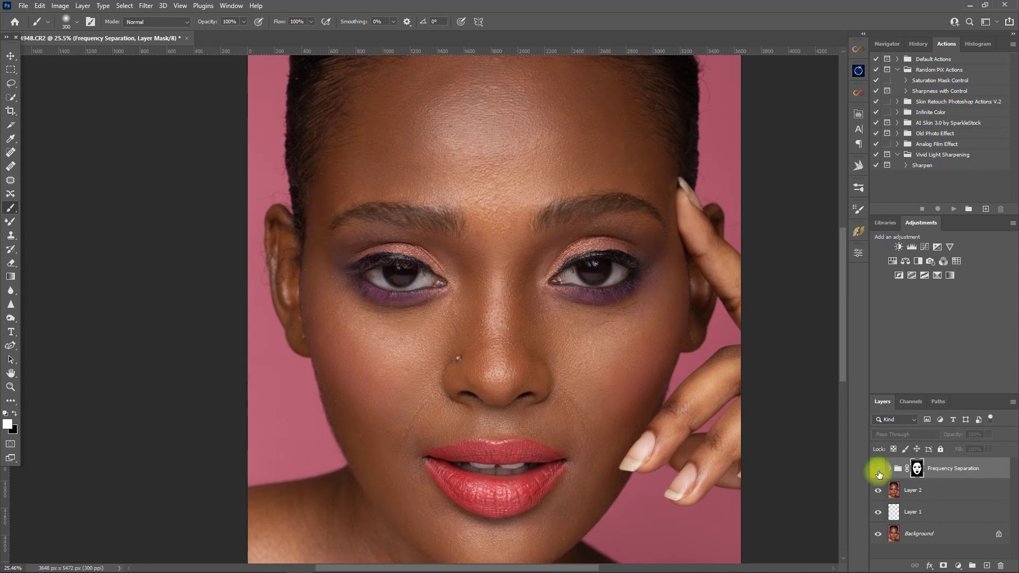
{"action": "left_click", "coordinate": [878, 470]}
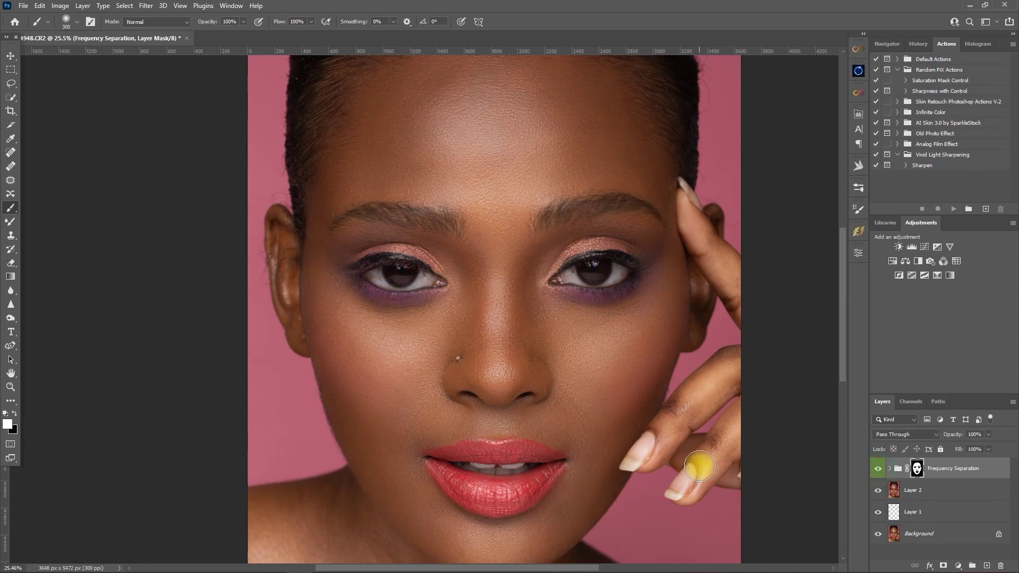
Paint white on the mask over the neck and shoulders with a 500-pixel brush, viewing the whole portrait.
{"action": "key", "text": "ctrl+0"}
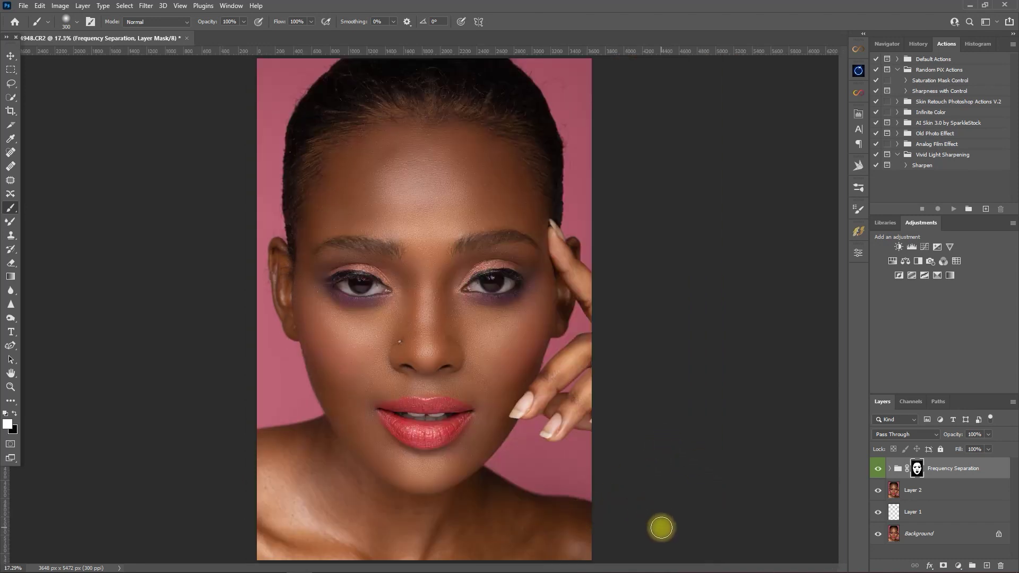
{"action": "key", "text": "bracketright"}
{"action": "key", "text": "bracketright"}
{"action": "key", "text": "bracketright"}
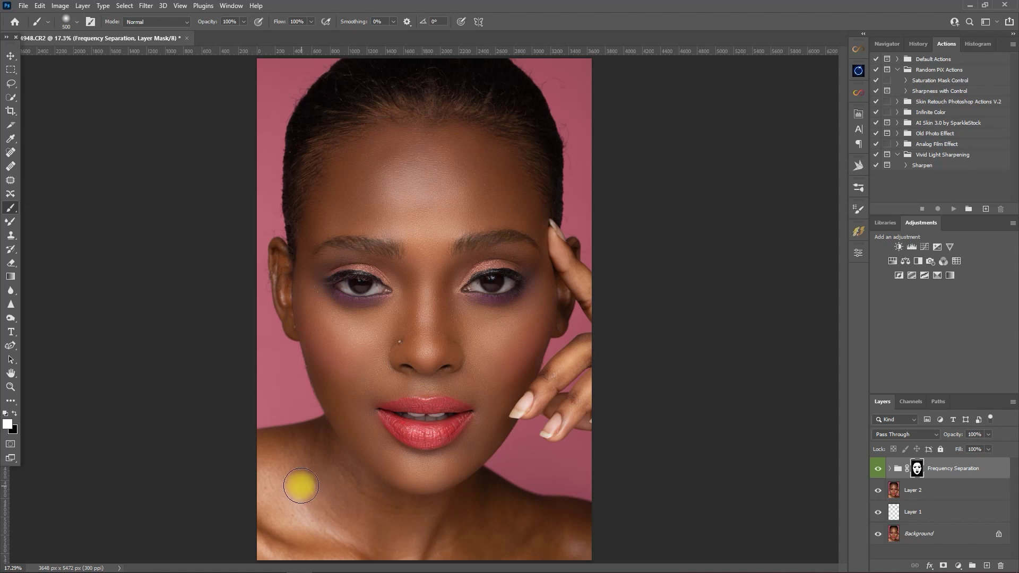
{"action": "key", "text": "bracketleft"}
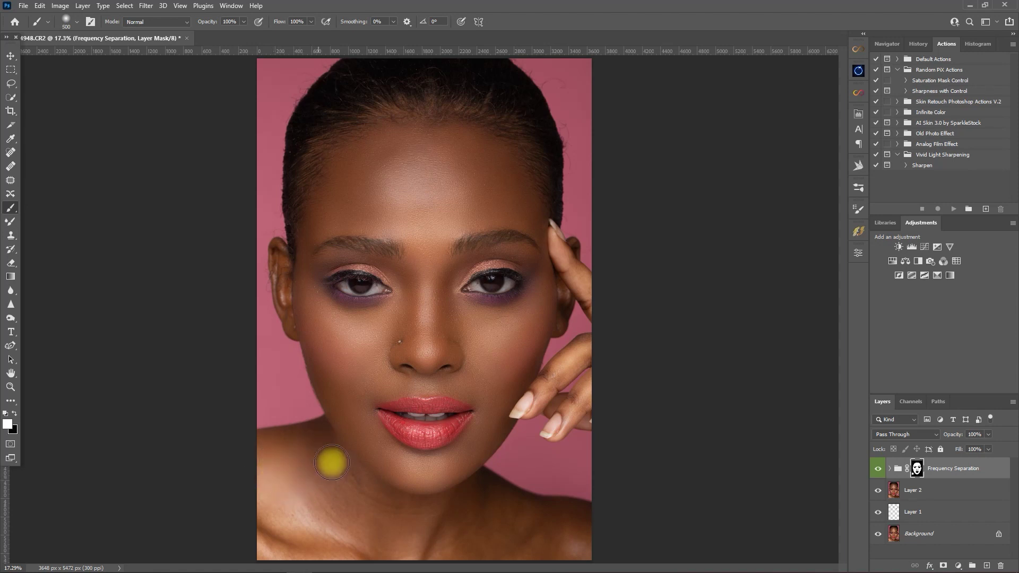
Paint the fingers into the mask with a smaller white brush and set the Frequency Separation group's opacity to 75%.
{"action": "key", "text": "bracketleft"}
{"action": "key", "text": "bracketleft"}
{"action": "key", "text": "bracketleft"}
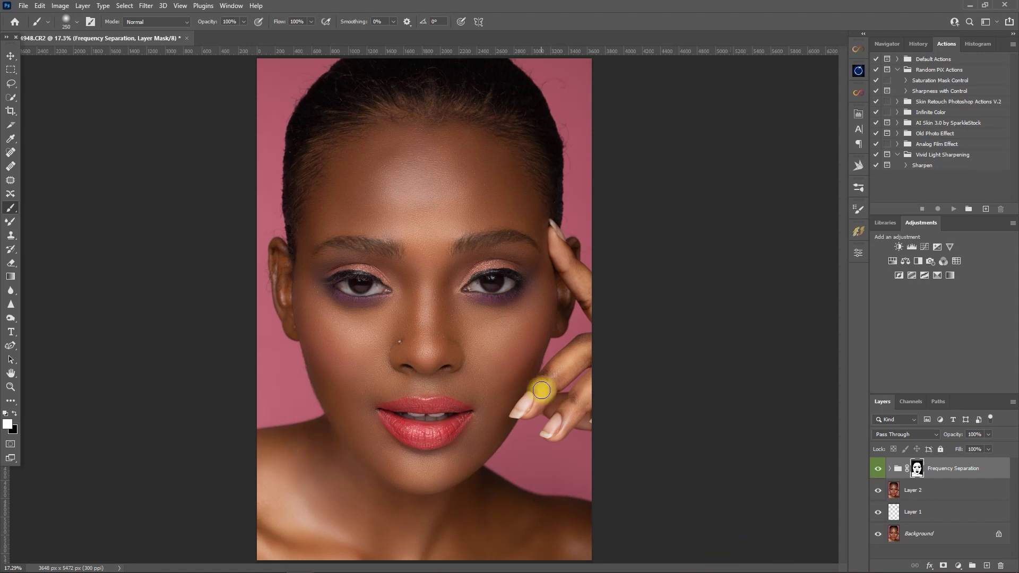
{"action": "key", "text": "bracketleft"}
{"action": "mouse_move", "coordinate": [541, 389]}
{"action": "left_mouse_down"}
{"action": "mouse_move", "coordinate": [580, 348]}
{"action": "mouse_move", "coordinate": [541, 407]}
{"action": "mouse_move", "coordinate": [578, 403]}
{"action": "mouse_move", "coordinate": [570, 426]}
{"action": "left_mouse_up"}
{"action": "key", "text": "bracketright"}
{"action": "key", "text": "bracketright"}
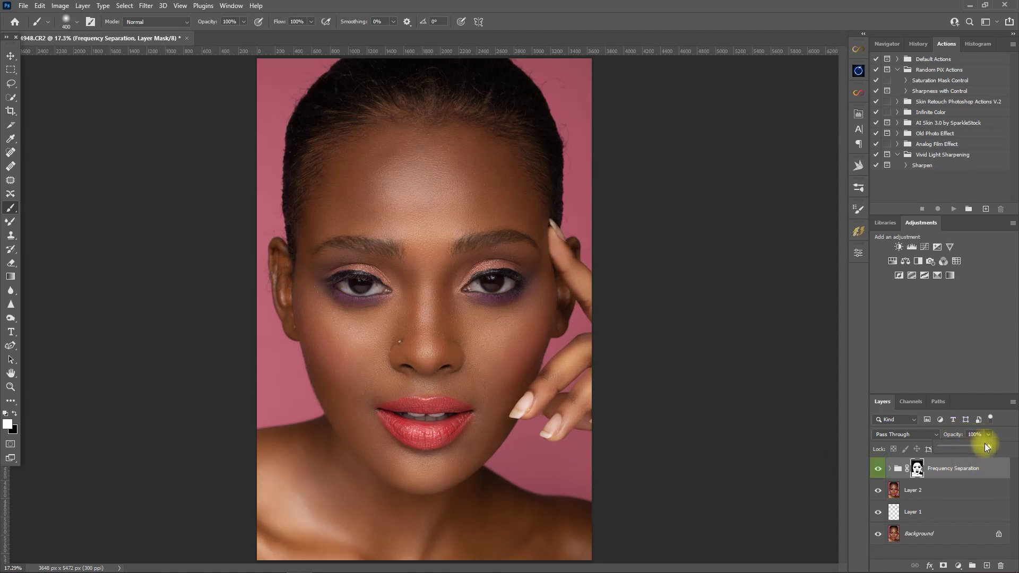
{"action": "left_click", "coordinate": [1004, 431]}
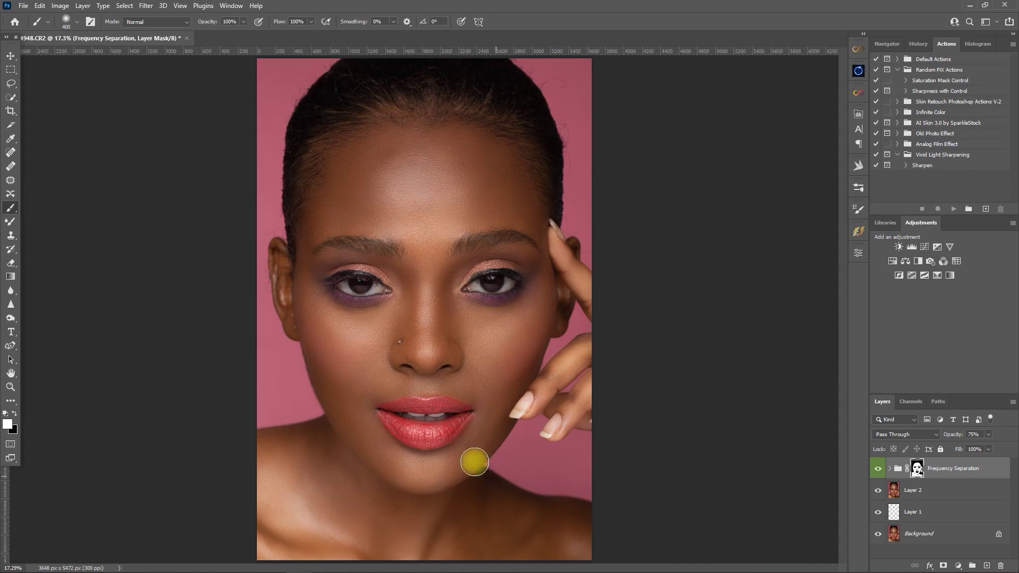
Inspect the skin texture around the nose, lips and cheeks, comparing it with and without the Frequency Separation group.
{"action": "scroll", "coordinate": [458, 395], "scroll_direction": "up", "scroll_amount": 5}
{"action": "scroll", "coordinate": [465, 391], "scroll_direction": "up", "scroll_amount": 2}
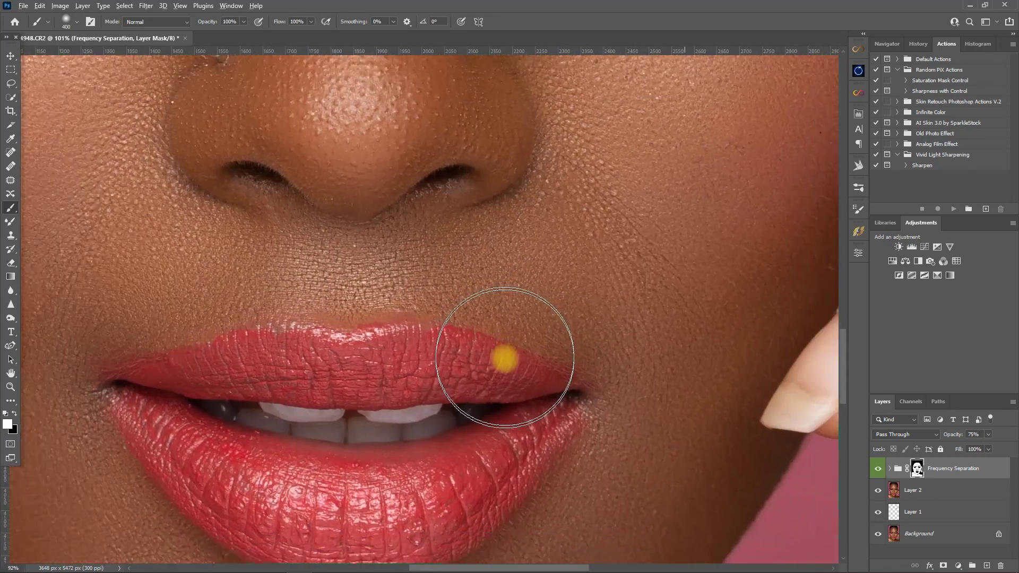
{"action": "scroll", "coordinate": [505, 360], "scroll_direction": "down", "scroll_amount": 5}
{"action": "scroll", "coordinate": [498, 284], "scroll_direction": "up", "scroll_amount": 3}
{"action": "left_click_drag", "start_coordinate": [527, 260], "coordinate": [517, 407]}
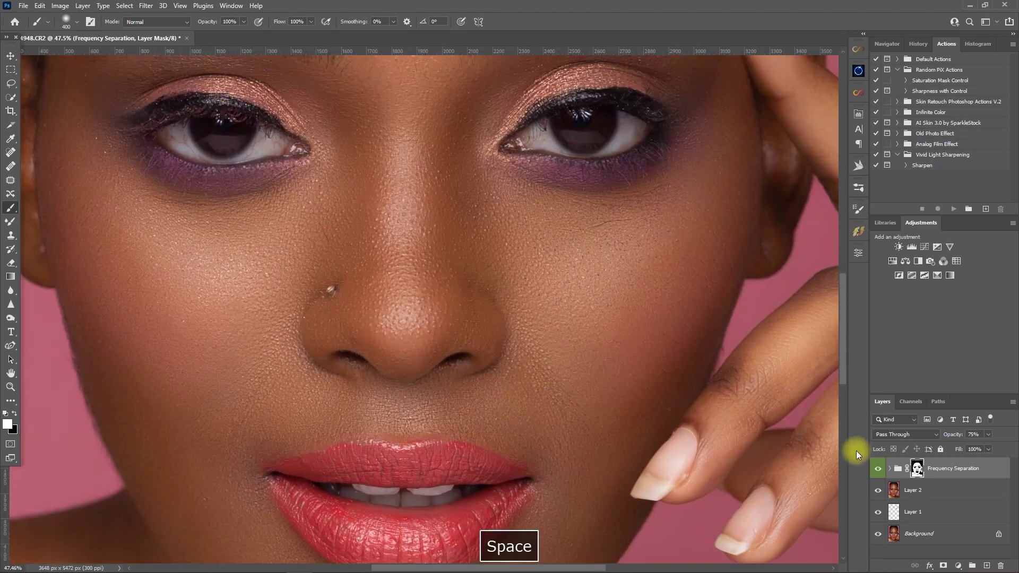
{"action": "left_click", "coordinate": [876, 468]}
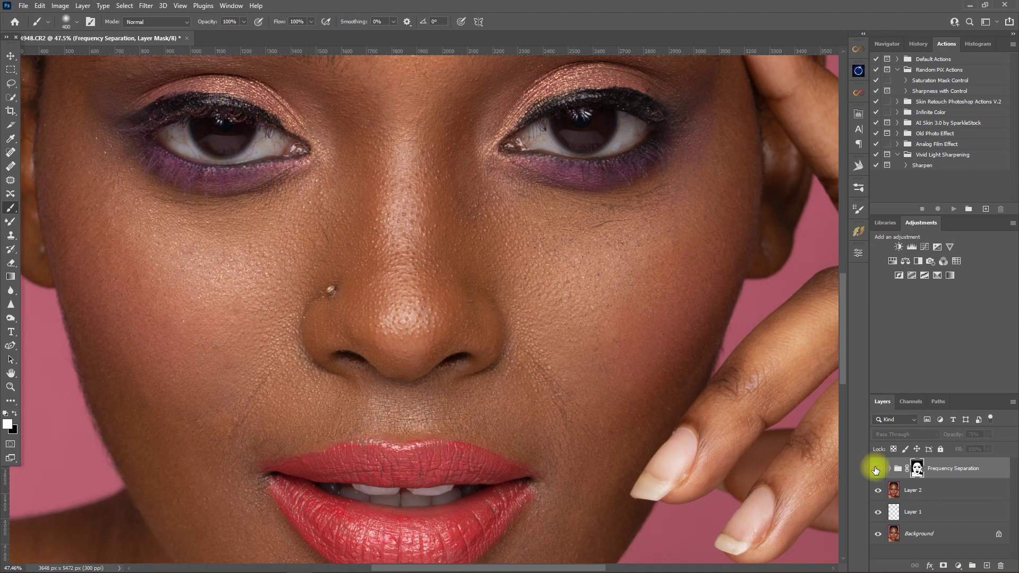
{"action": "left_click", "coordinate": [876, 469]}
{"action": "scroll", "coordinate": [491, 345], "scroll_direction": "down", "scroll_amount": 3}
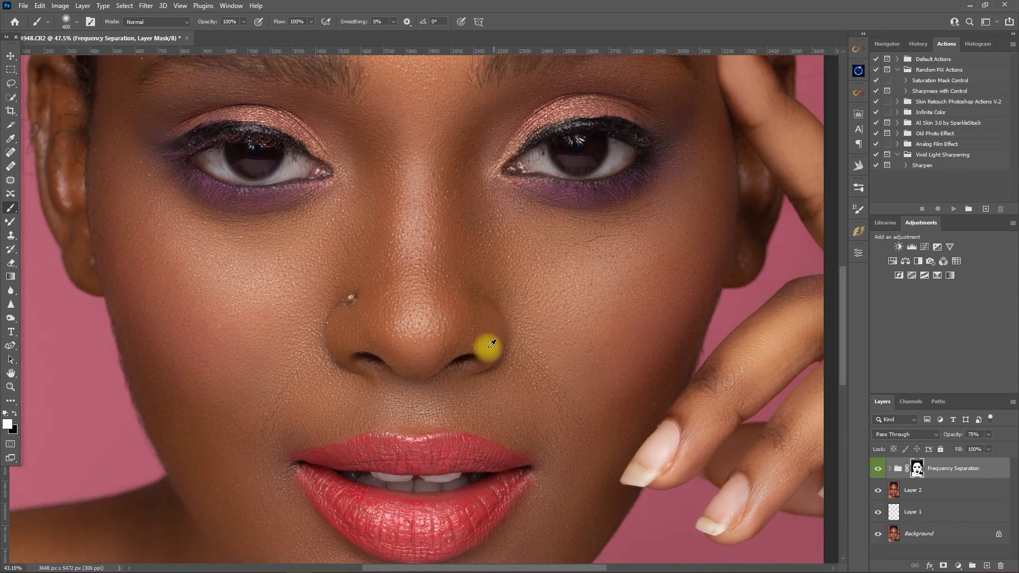
{"action": "scroll", "coordinate": [494, 344], "scroll_direction": "down", "scroll_amount": 1}
{"action": "left_click", "coordinate": [878, 468]}
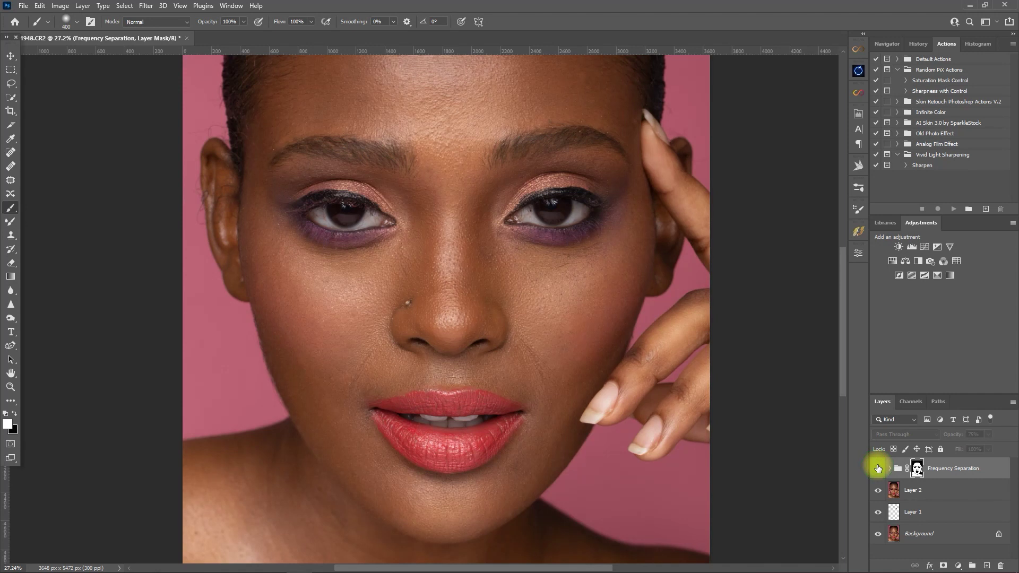
{"action": "left_click", "coordinate": [878, 469]}
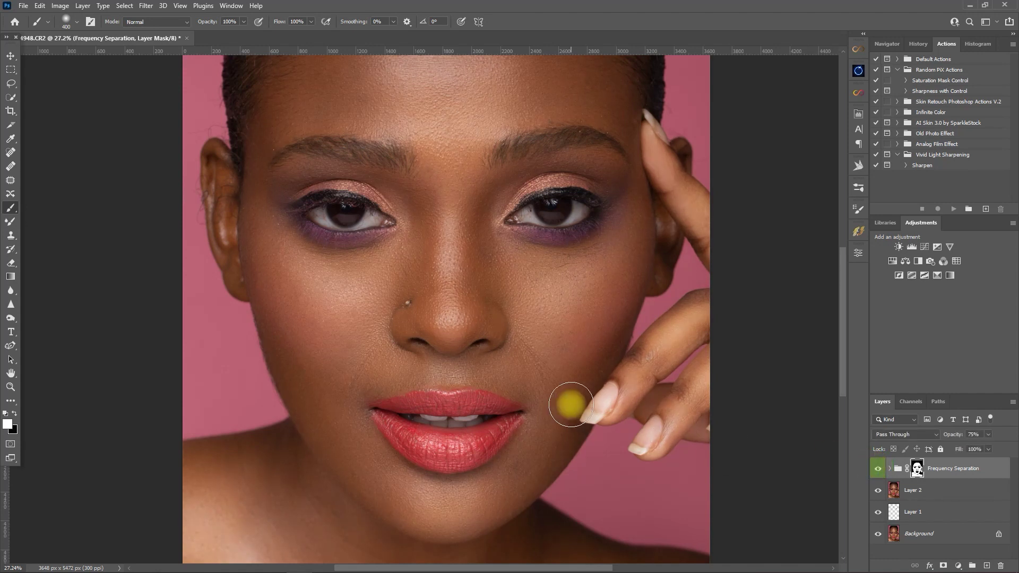
{"action": "scroll", "coordinate": [578, 403], "scroll_direction": "down", "scroll_amount": 1}
{"action": "scroll", "coordinate": [579, 403], "scroll_direction": "down", "scroll_amount": 2}
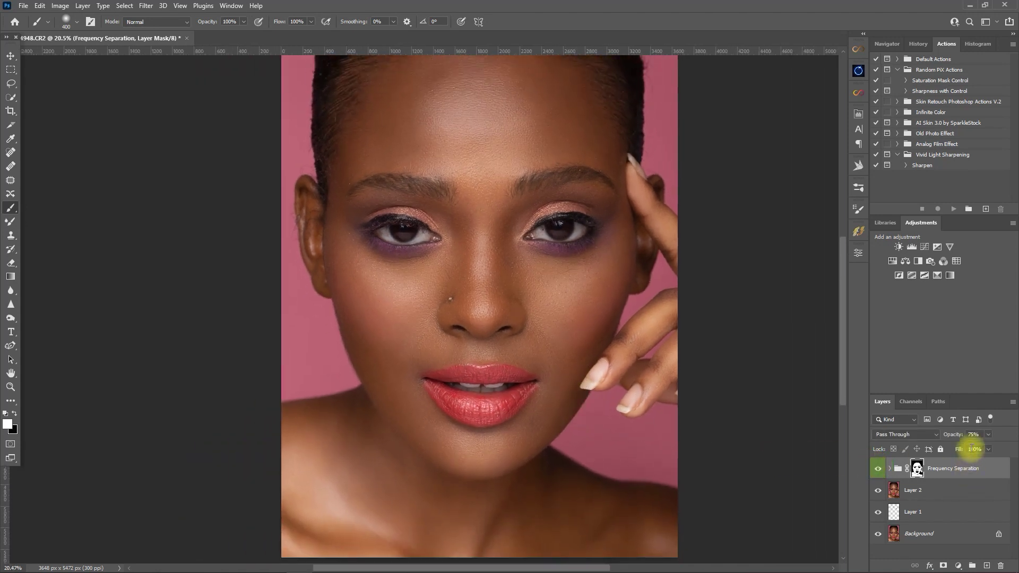
{"action": "scroll", "coordinate": [591, 416], "scroll_direction": "down", "scroll_amount": 2}
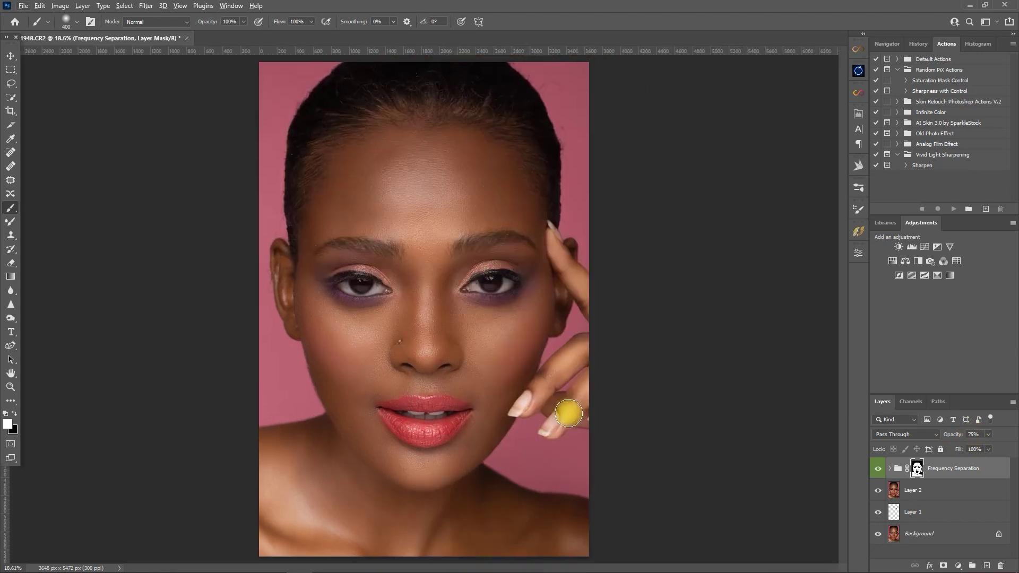
Stamp all visible layers into a new merged layer above the Frequency Separation group.
{"action": "left_click", "coordinate": [968, 472]}
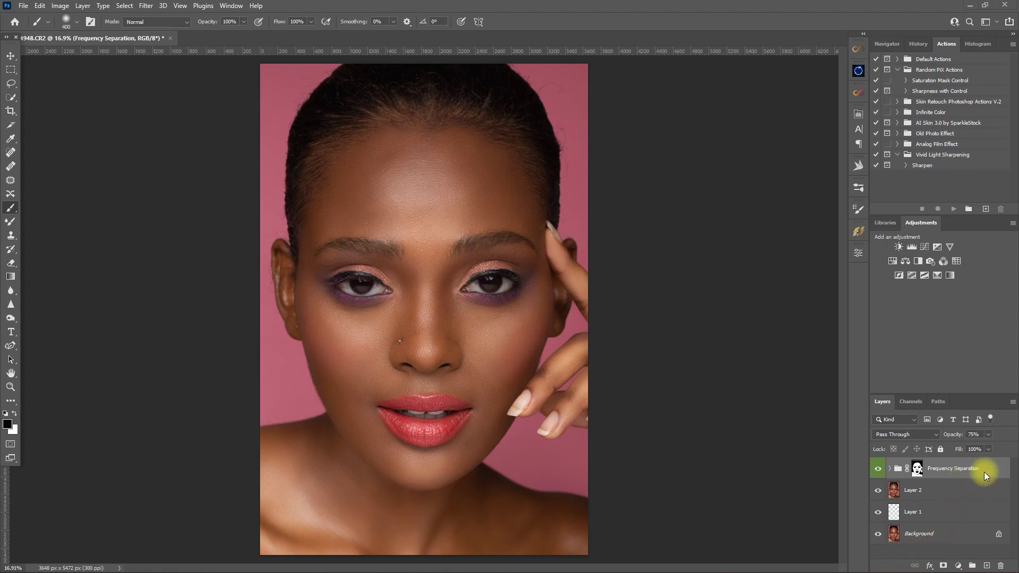
{"action": "key", "text": "ctrl+alt+shift+e"}
{"action": "key", "text": "ctrl+alt+shift+e"}
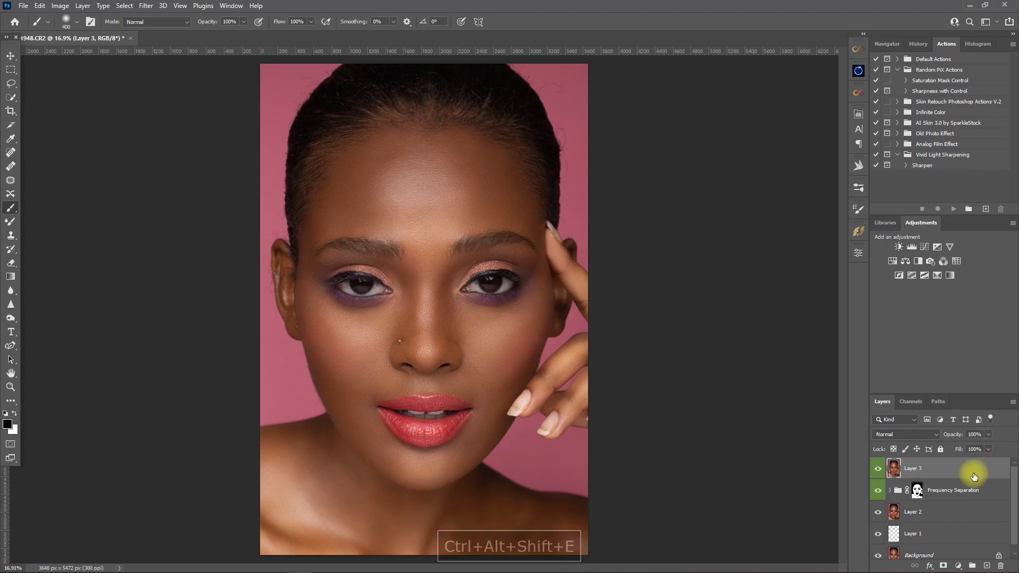
Add Retouch Pro's Iris eye enhancement group with its black mask and get a white brush ready for painting.
{"action": "left_click", "coordinate": [858, 117]}
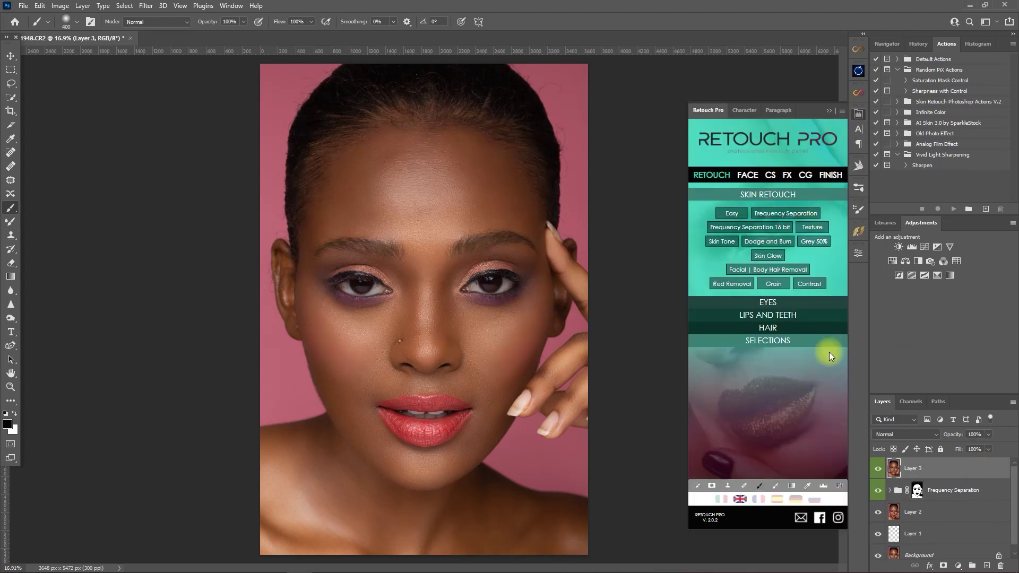
{"action": "left_click", "coordinate": [777, 303]}
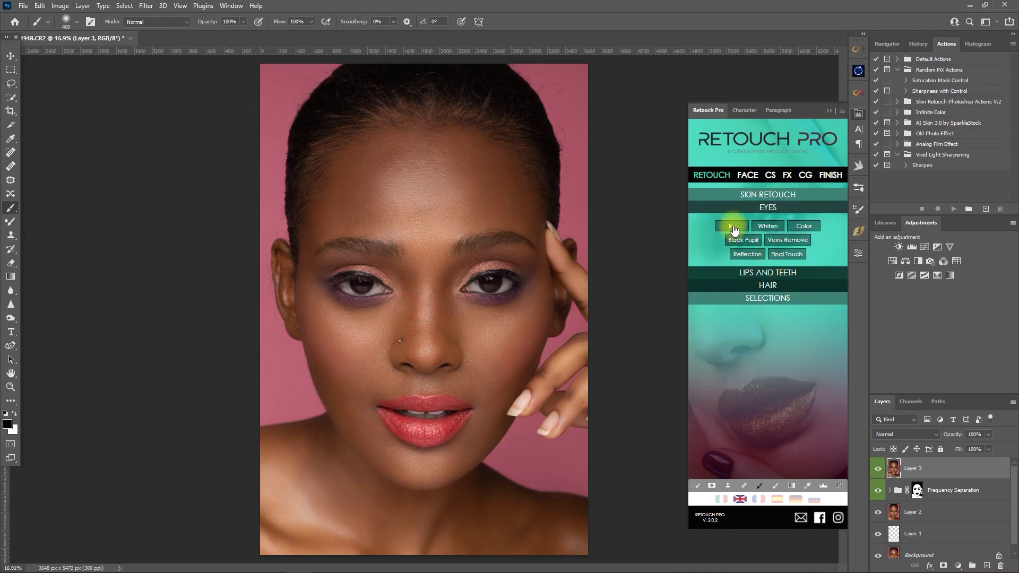
{"action": "left_click", "coordinate": [734, 229]}
{"action": "left_click", "coordinate": [774, 488]}
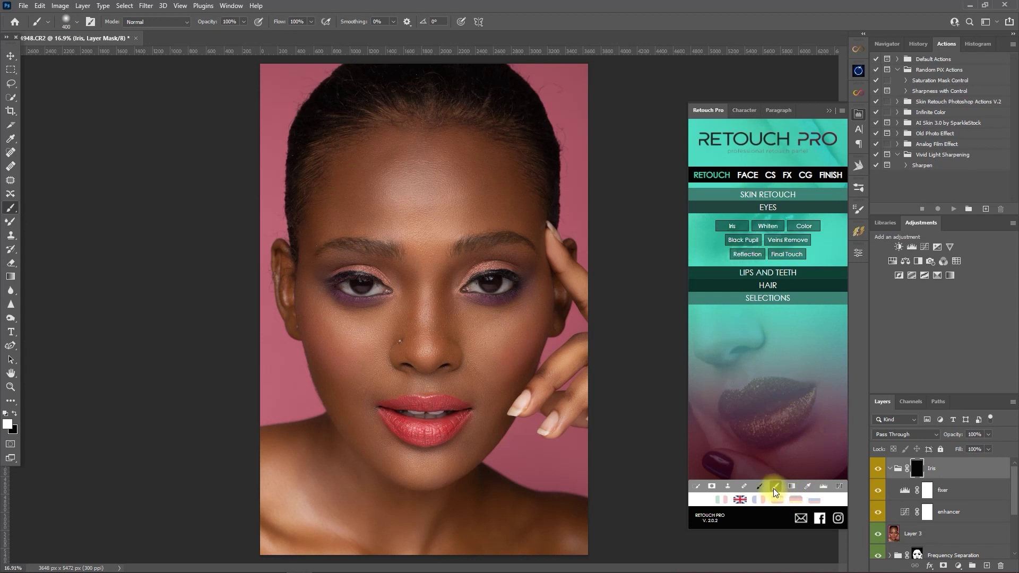
{"action": "left_click", "coordinate": [828, 111]}
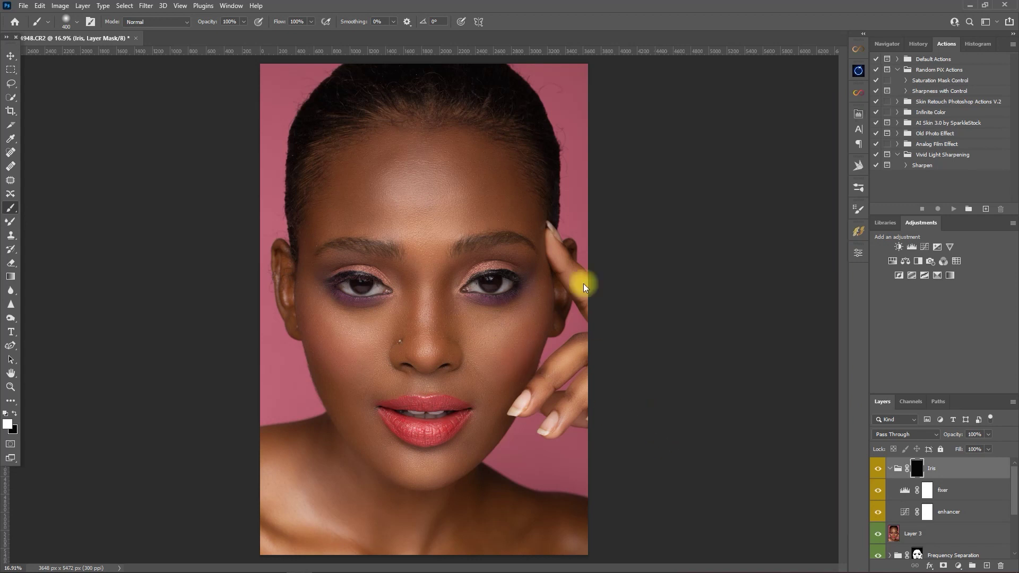
Paint white over both irises on the Iris group's mask with a 150-pixel brush.
{"action": "scroll", "coordinate": [354, 249], "scroll_direction": "up", "scroll_amount": 8}
{"action": "key", "text": "bracketleft"}
{"action": "key", "text": "bracketleft"}
{"action": "key", "text": "bracketleft"}
{"action": "key", "text": "bracketleft"}
{"action": "key", "text": "bracketleft"}
{"action": "left_click_drag", "start_coordinate": [352, 340], "coordinate": [368, 349]}
{"action": "left_click_drag", "start_coordinate": [637, 334], "coordinate": [657, 332]}
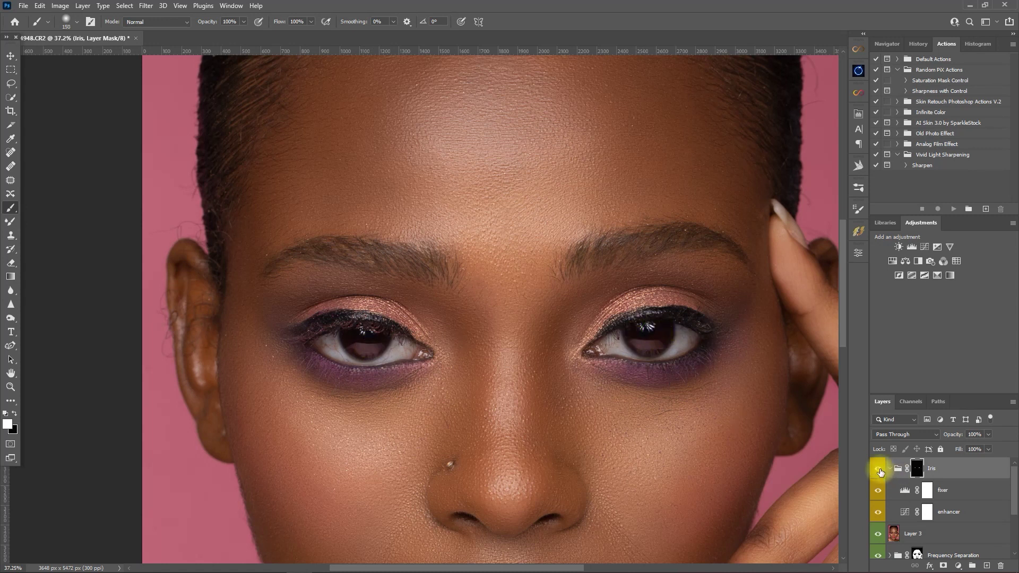
Compare the eyes with and without the collapsed Iris group and set the group's opacity to 85%.
{"action": "left_click", "coordinate": [889, 469]}
{"action": "left_click", "coordinate": [878, 469]}
{"action": "left_click", "coordinate": [878, 469]}
{"action": "left_click", "coordinate": [878, 468]}
{"action": "left_click", "coordinate": [878, 468]}
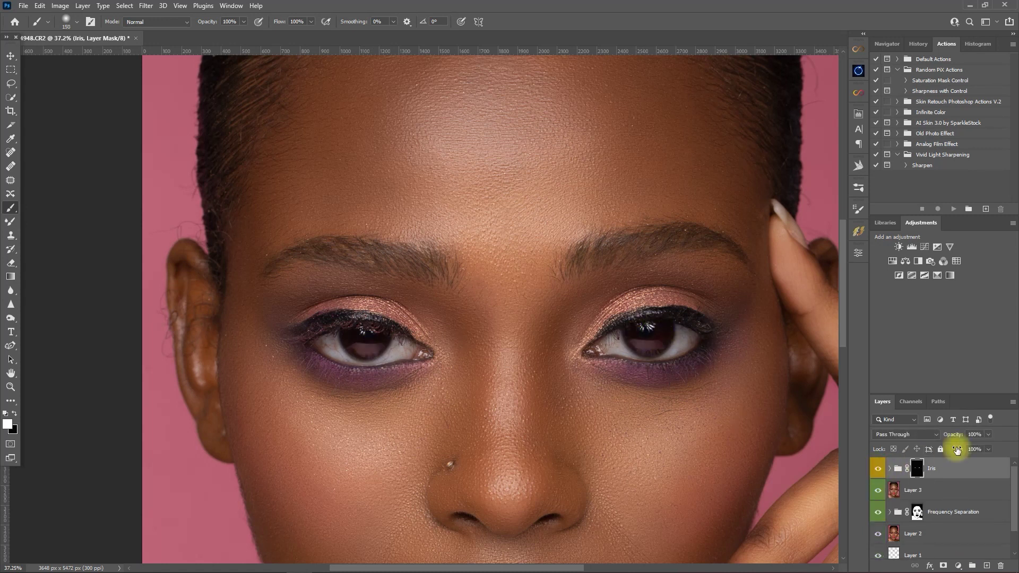
{"action": "left_click", "coordinate": [948, 432]}
{"action": "type", "text": "85"}
{"action": "key", "text": "Return"}
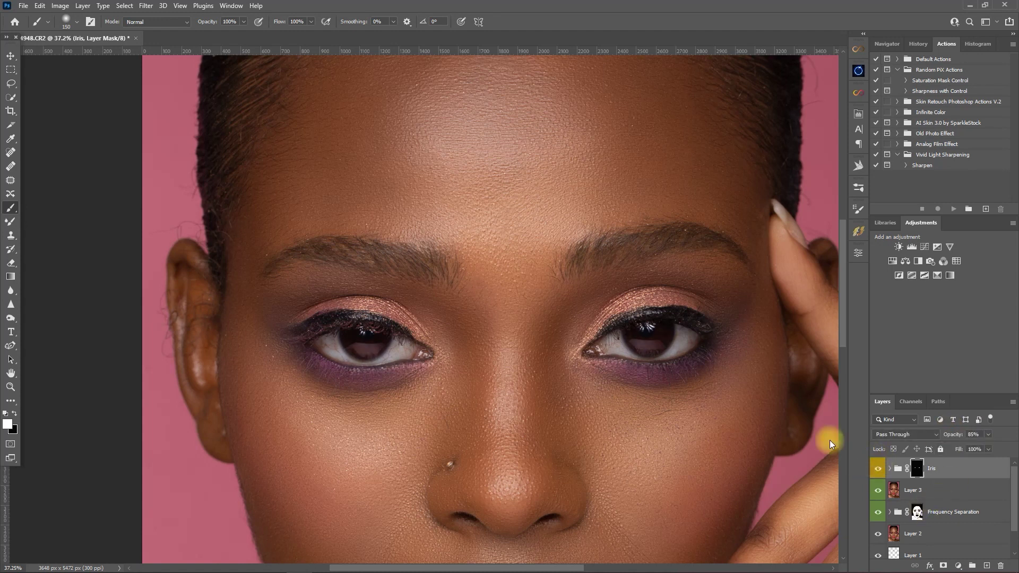
Add Retouch Pro's Whiten group for the eyes above the Iris group.
{"action": "left_click", "coordinate": [858, 114]}
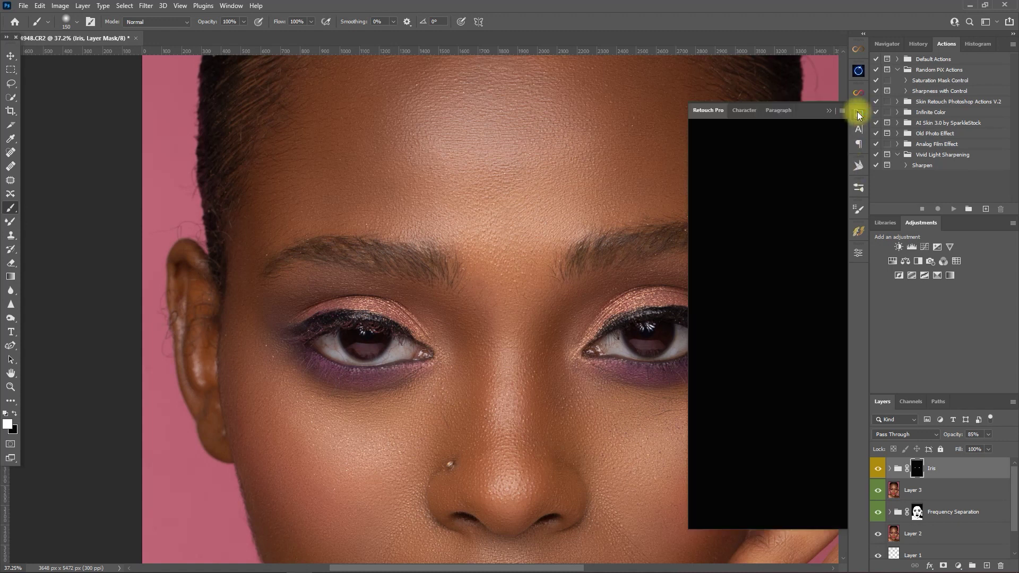
{"action": "left_click", "coordinate": [790, 300]}
{"action": "left_click", "coordinate": [775, 229]}
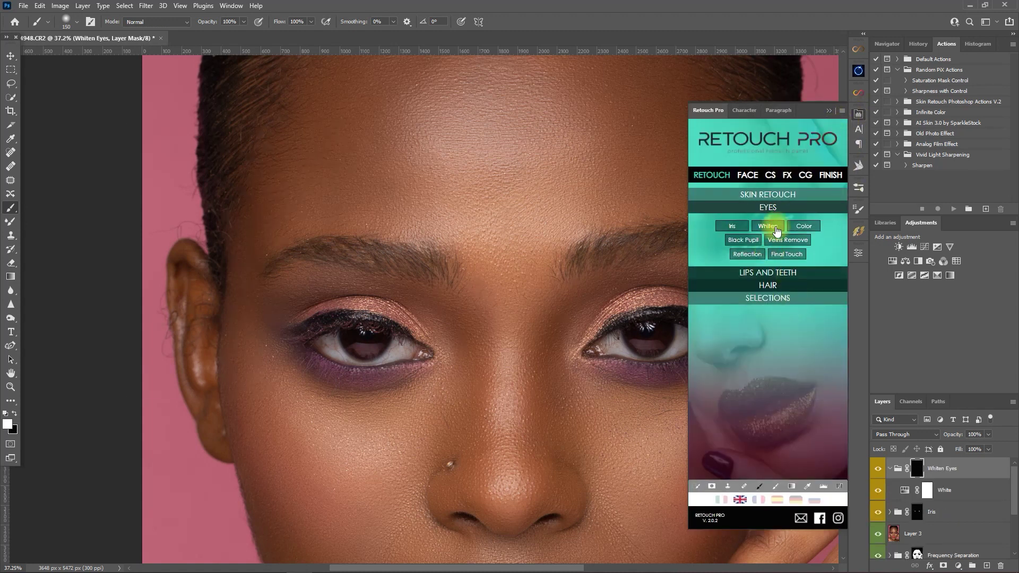
{"action": "left_click", "coordinate": [828, 110]}
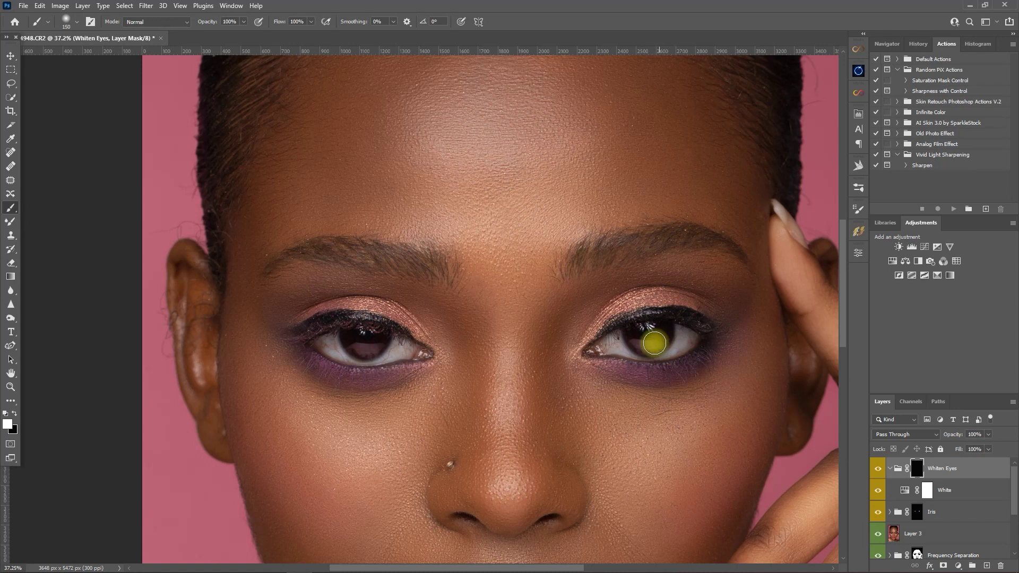
Paint white over the whites of both eyes on the Whiten Eyes mask with a 50-pixel brush.
{"action": "key", "text": "bracketleft"}
{"action": "key", "text": "bracketleft"}
{"action": "key", "text": "bracketleft"}
{"action": "key", "text": "bracketleft"}
{"action": "key", "text": "bracketleft"}
{"action": "key", "text": "bracketleft"}
{"action": "mouse_move", "coordinate": [604, 345]}
{"action": "left_mouse_down"}
{"action": "mouse_move", "coordinate": [639, 360]}
{"action": "mouse_move", "coordinate": [678, 351]}
{"action": "left_mouse_up"}
{"action": "key", "text": "bracketleft"}
{"action": "key", "text": "bracketright"}
{"action": "mouse_move", "coordinate": [314, 342]}
{"action": "left_mouse_down"}
{"action": "mouse_move", "coordinate": [342, 360]}
{"action": "mouse_move", "coordinate": [391, 355]}
{"action": "mouse_move", "coordinate": [318, 343]}
{"action": "left_mouse_up"}
Lower the Whiten Eyes group's opacity to 24% and collapse the group.
{"action": "left_click", "coordinate": [987, 434]}
{"action": "left_click_drag", "start_coordinate": [989, 444], "coordinate": [953, 449]}
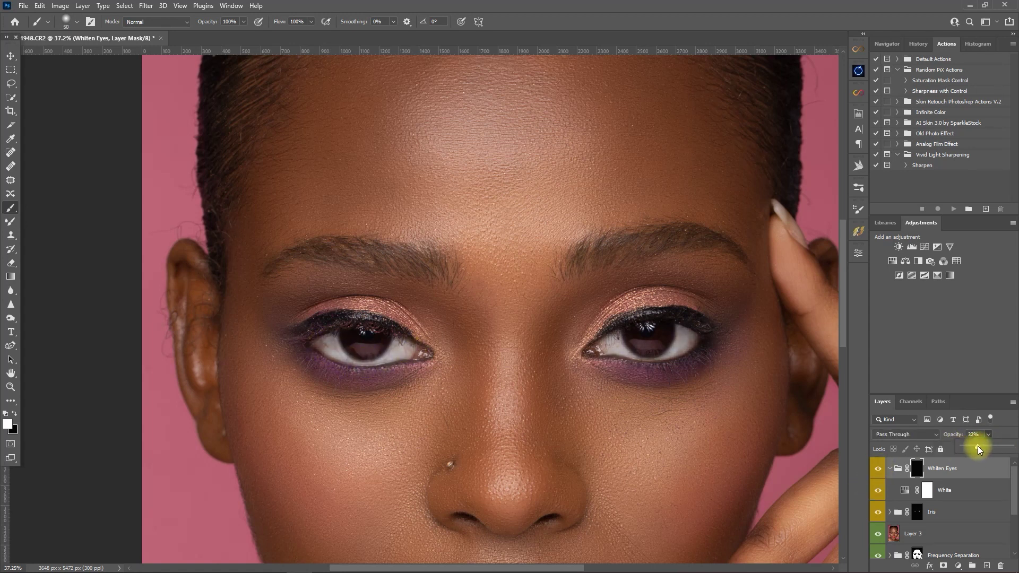
{"action": "left_click", "coordinate": [889, 468]}
Add Retouch Pro's Veins Remove group for the eyes and choose its white painting brush.
{"action": "left_click", "coordinate": [858, 115]}
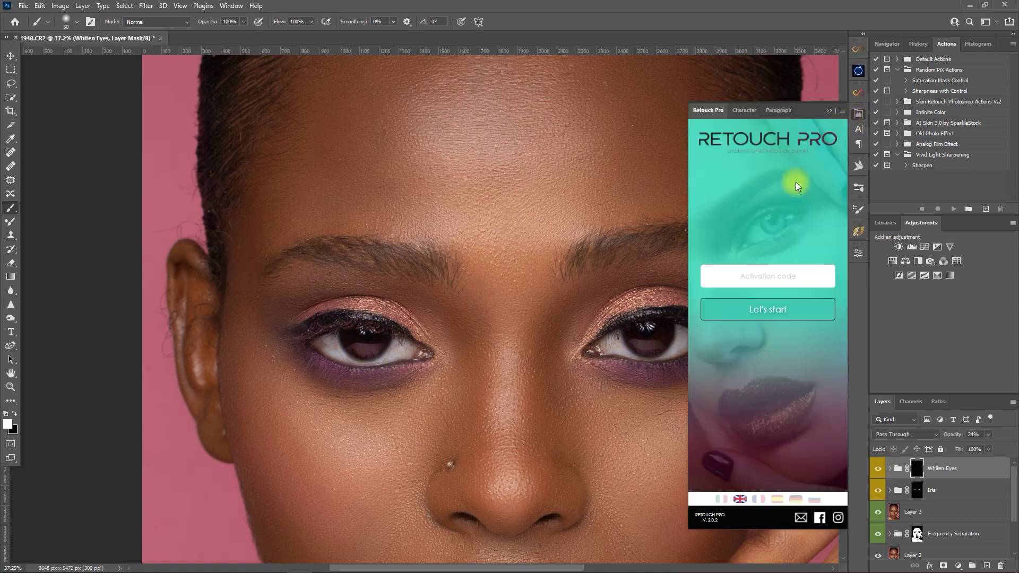
{"action": "left_click", "coordinate": [802, 307]}
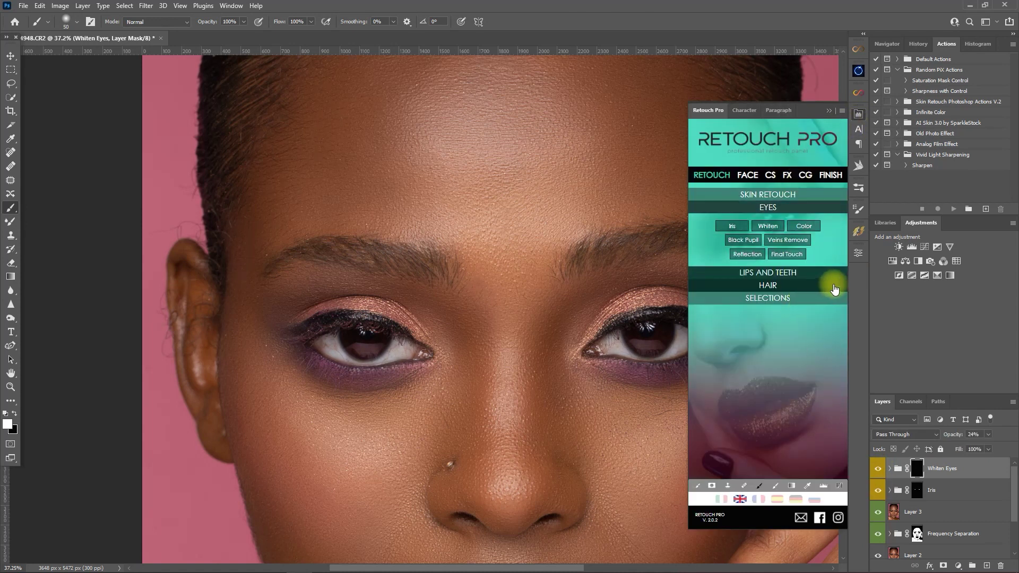
{"action": "left_click", "coordinate": [787, 240]}
{"action": "left_click", "coordinate": [773, 486]}
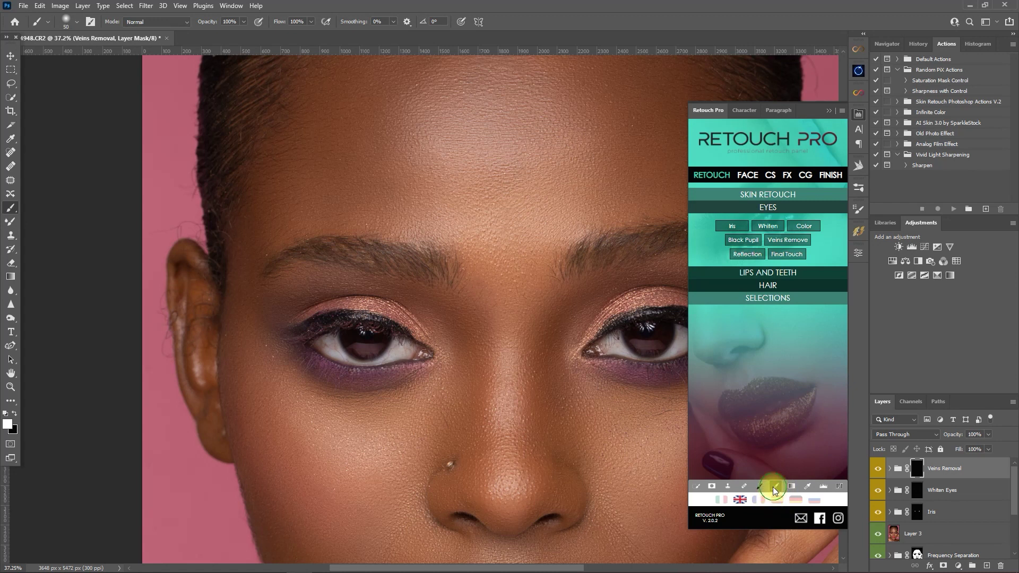
{"action": "left_click", "coordinate": [828, 110]}
Paint the whites of both eyes into the Veins Removal mask and set the group's opacity to 80%.
{"action": "left_click_drag", "start_coordinate": [606, 346], "coordinate": [684, 338]}
{"action": "mouse_move", "coordinate": [406, 351]}
{"action": "left_mouse_down"}
{"action": "mouse_move", "coordinate": [338, 357]}
{"action": "mouse_move", "coordinate": [347, 359]}
{"action": "left_mouse_up"}
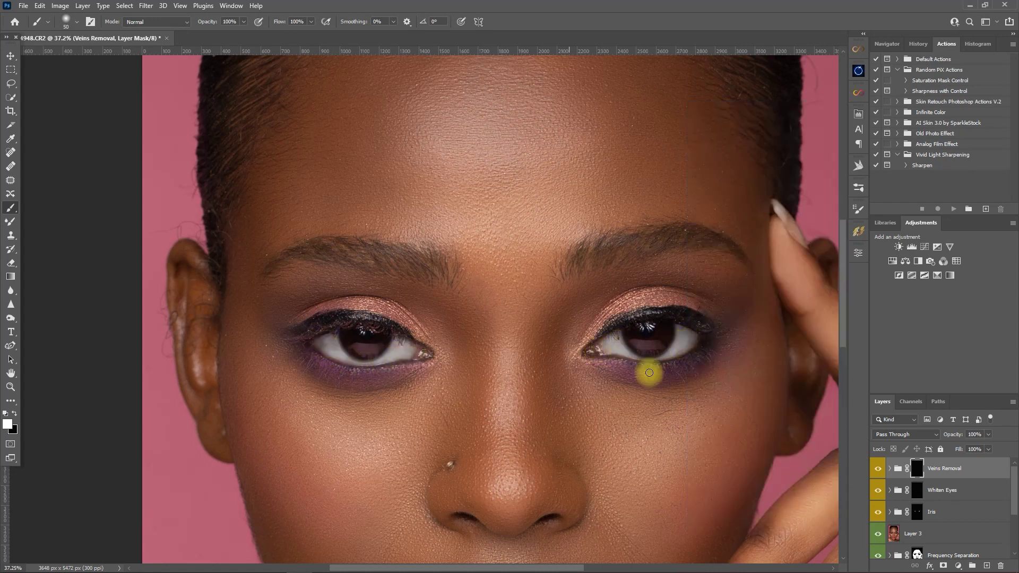
{"action": "left_click", "coordinate": [987, 434]}
{"action": "left_click_drag", "start_coordinate": [988, 446], "coordinate": [983, 446]}
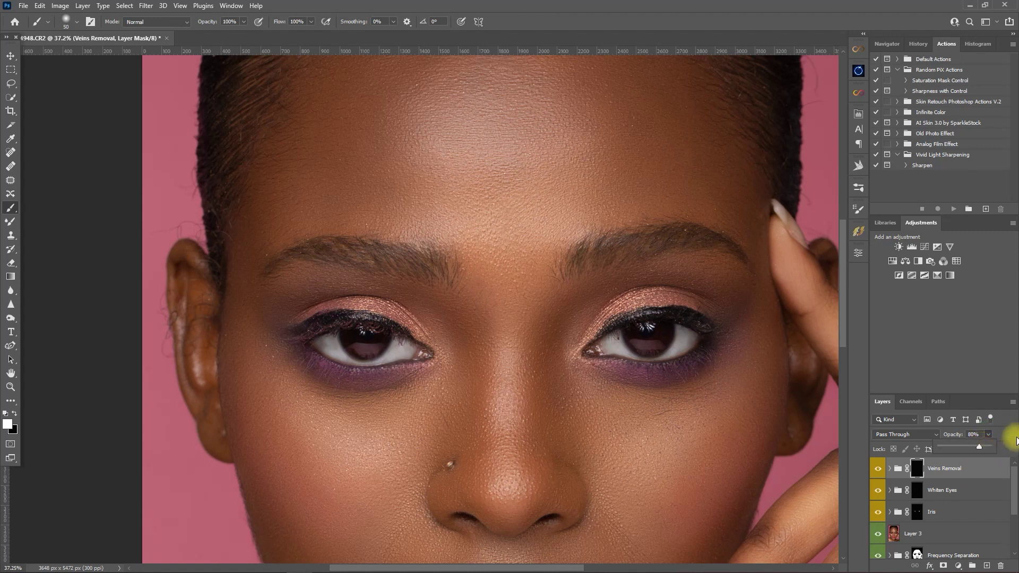
{"action": "left_click", "coordinate": [1002, 444]}
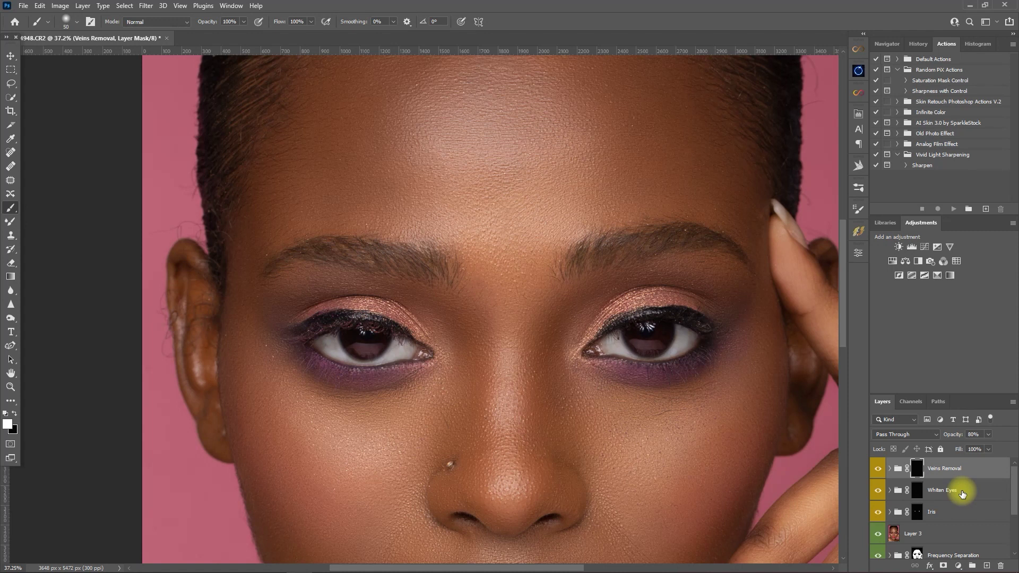
Group the Veins Removal, Whiten Eyes and Iris groups together and compare the eyes with and without the new group.
{"action": "left_click", "coordinate": [959, 517], "text": "shift"}
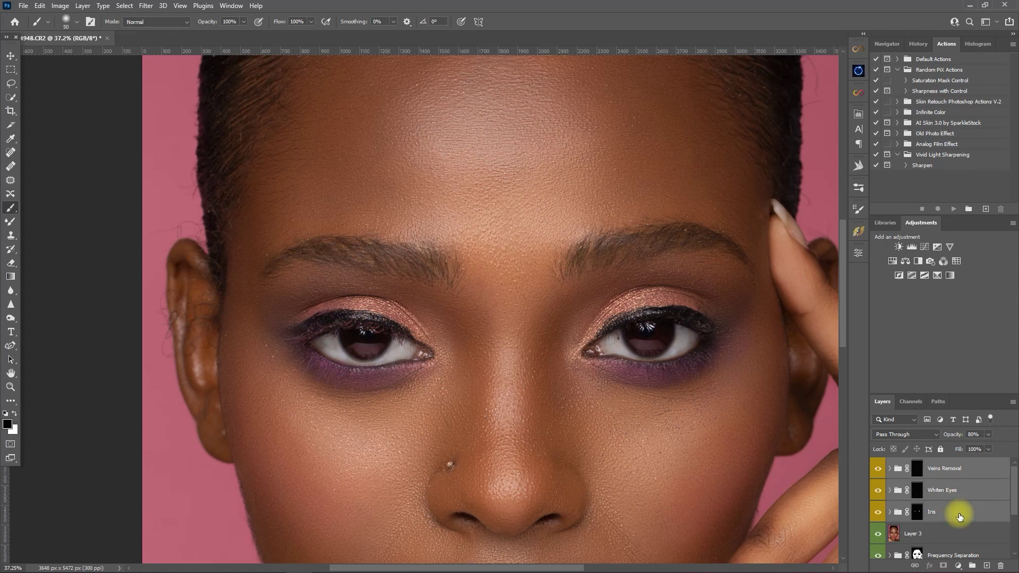
{"action": "key", "text": "ctrl+g"}
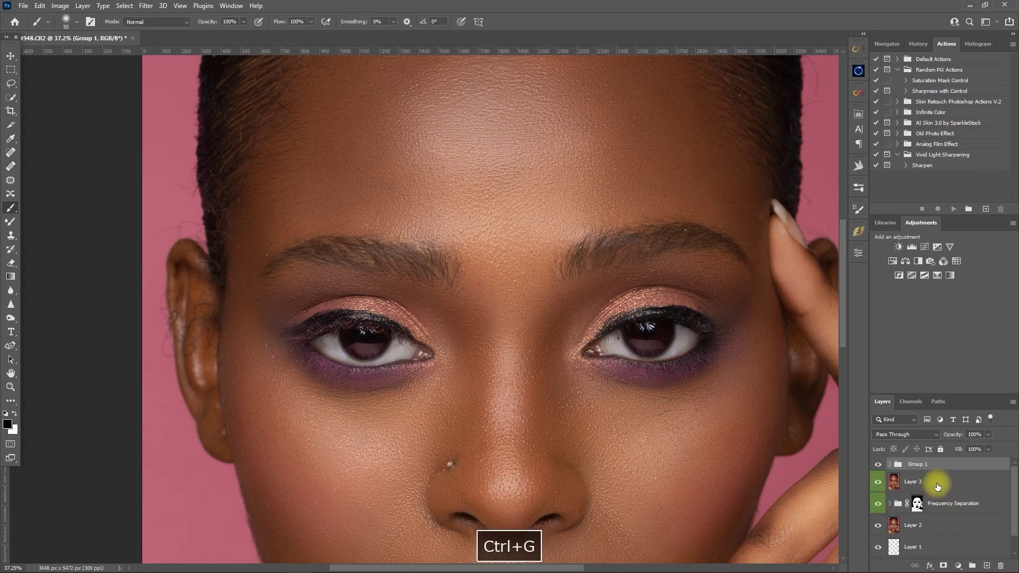
{"action": "left_click", "coordinate": [877, 465]}
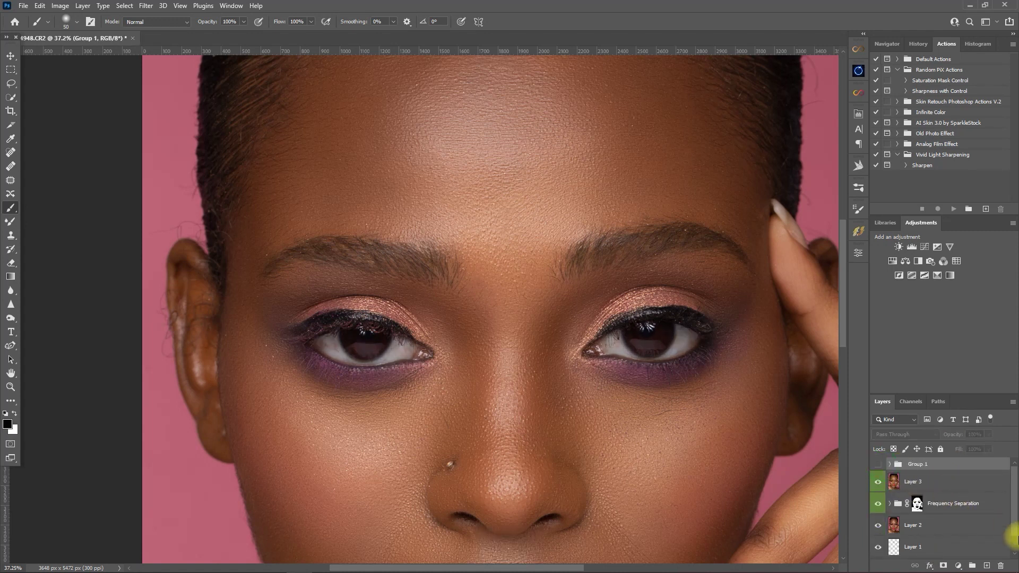
{"action": "left_click", "coordinate": [876, 466]}
{"action": "left_click", "coordinate": [877, 467]}
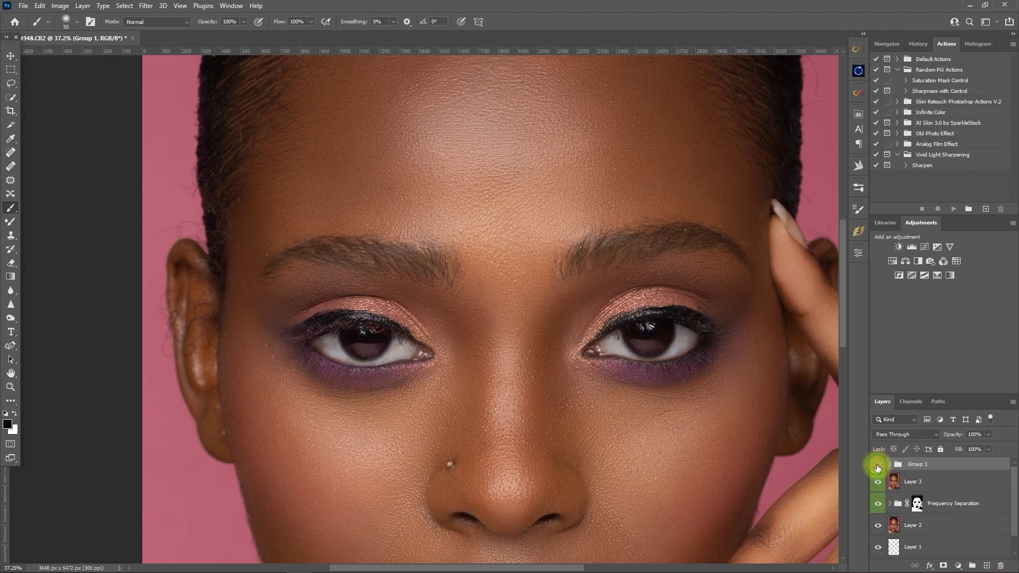
{"action": "left_click", "coordinate": [877, 466]}
Compare the whole portrait with and without the combined eye retouching group.
{"action": "key", "text": "ctrl+0"}
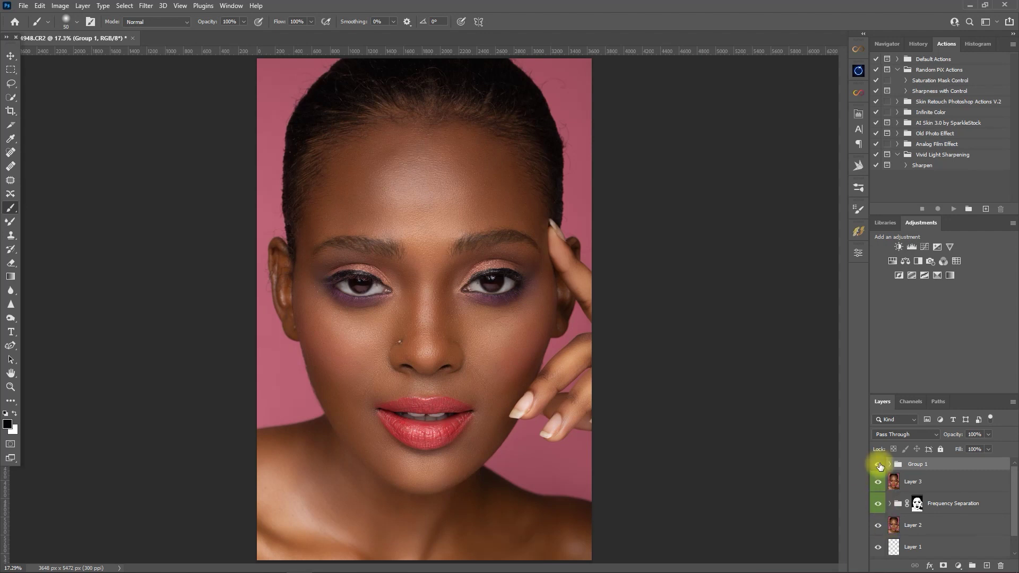
{"action": "left_click", "coordinate": [878, 465]}
{"action": "left_click", "coordinate": [878, 466]}
{"action": "left_click", "coordinate": [878, 465]}
{"action": "left_click", "coordinate": [878, 466]}
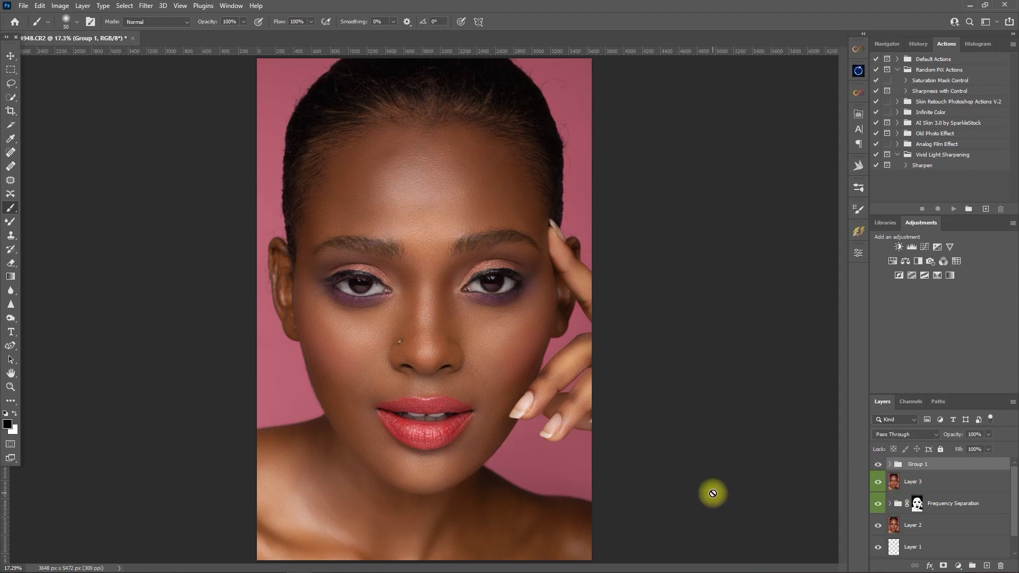
Group all the layers between Group 1 and the Background, from Layer 3 downward, into a new group.
{"action": "left_click", "coordinate": [959, 485]}
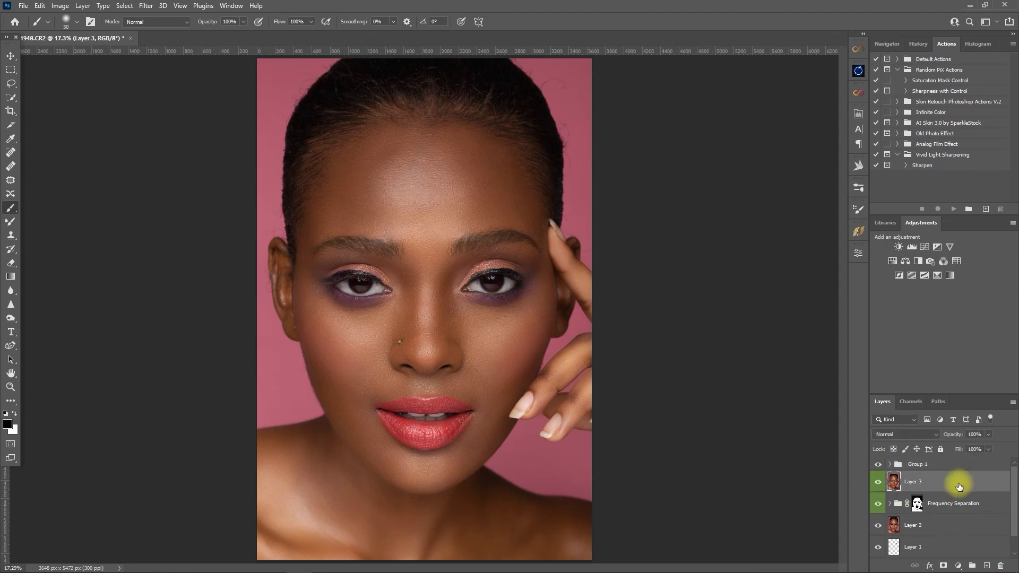
{"action": "scroll", "coordinate": [959, 485], "scroll_direction": "down", "scroll_amount": 1}
{"action": "left_click", "coordinate": [954, 528], "text": "shift"}
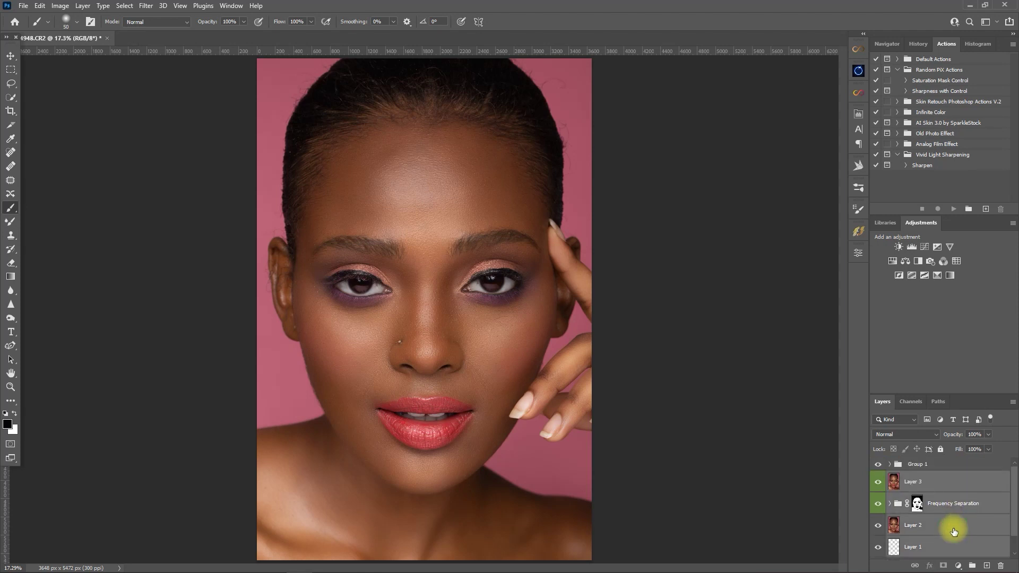
{"action": "key", "text": "ctrl+g"}
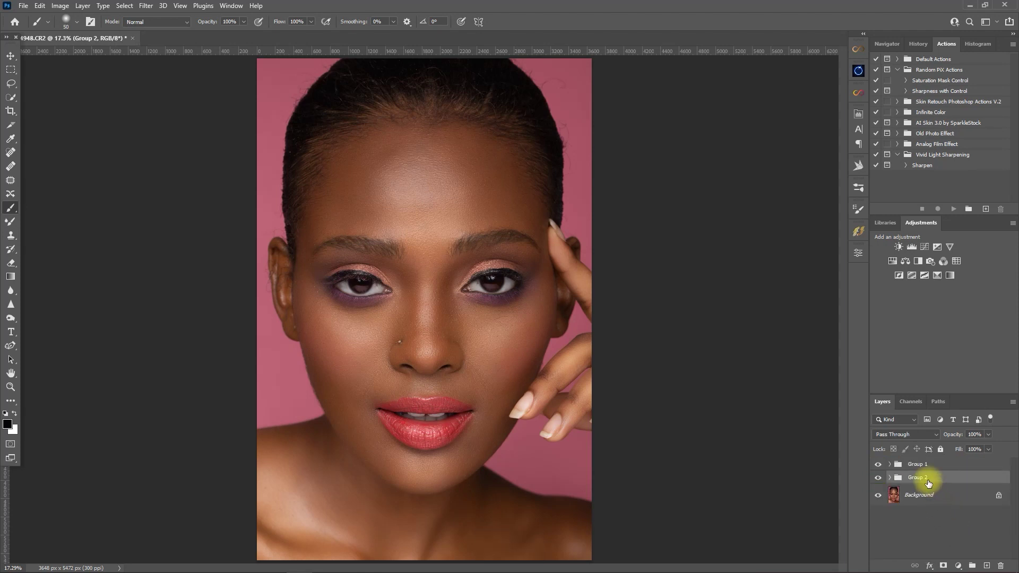
Rename the new skin retouching group as Face and the eye retouching group, Group 1, as Eyes.
{"action": "type", "text": "e"}
{"action": "key", "text": "Return"}
{"action": "double_click", "coordinate": [928, 463]}
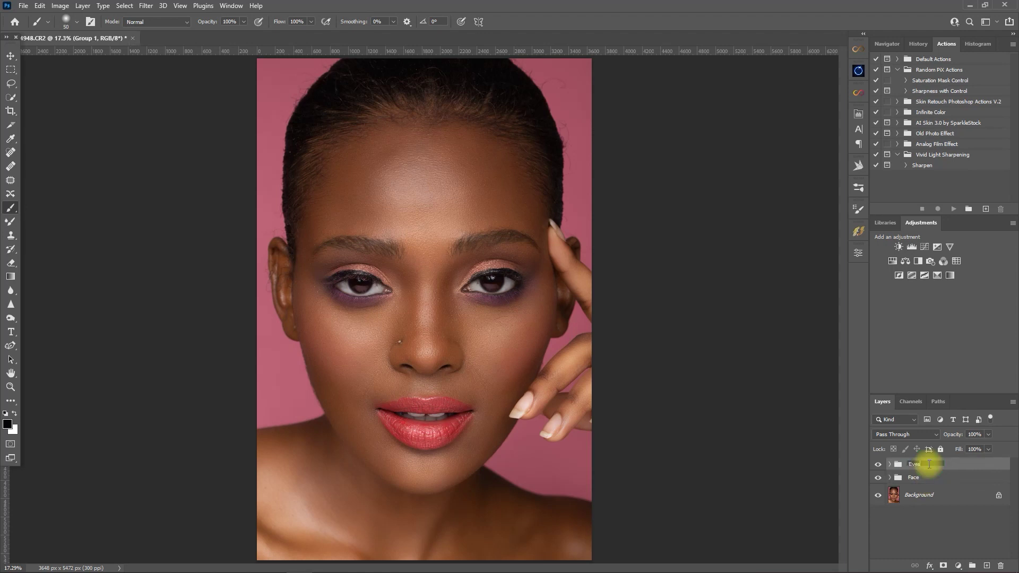
Compare the whole portrait with and without the Eyes and Face groups, ending with both hidden.
{"action": "left_click", "coordinate": [877, 464]}
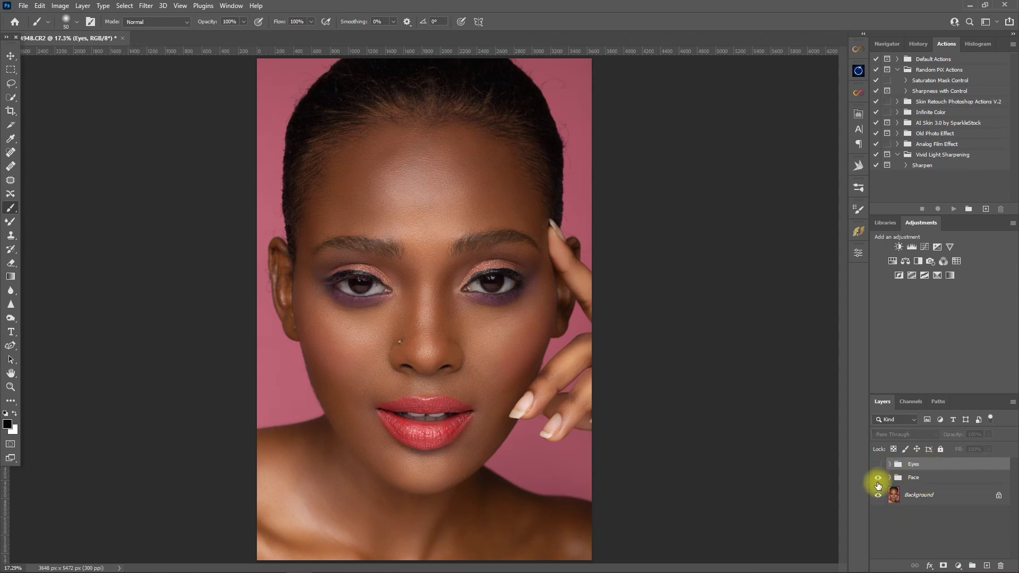
{"action": "left_click", "coordinate": [877, 477]}
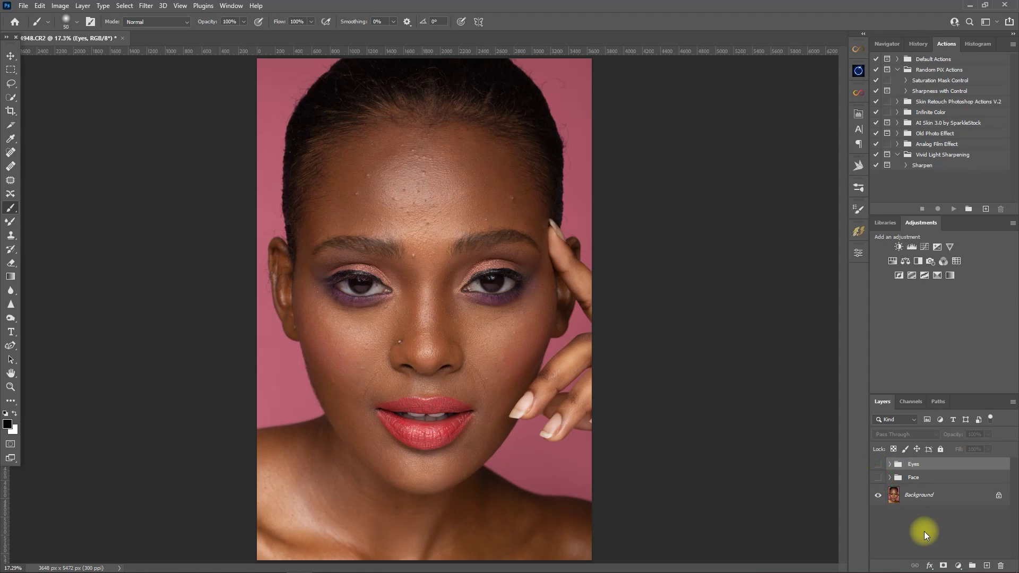
{"action": "left_click", "coordinate": [878, 465]}
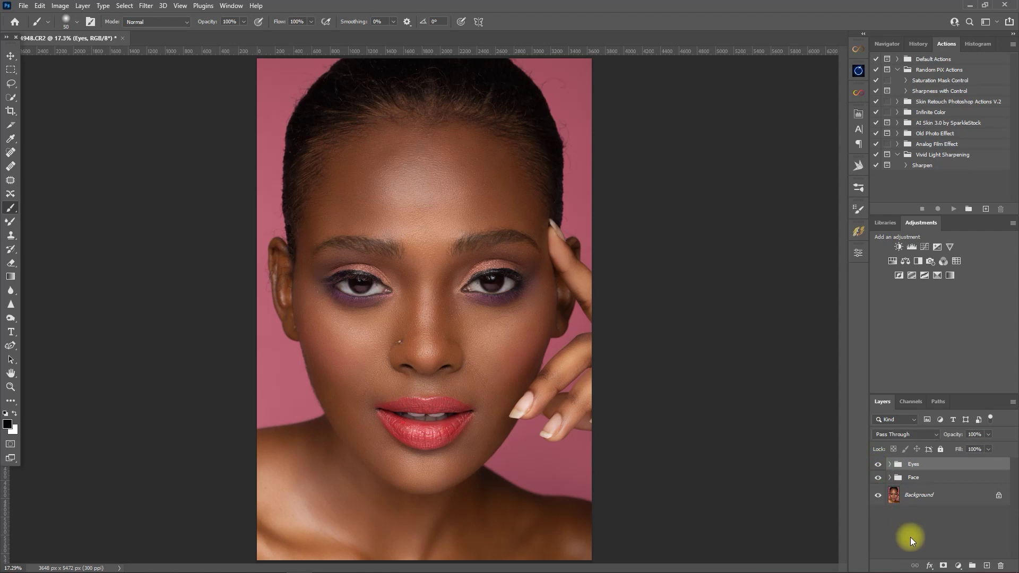
{"action": "left_click", "coordinate": [878, 465]}
{"action": "left_click", "coordinate": [877, 477]}
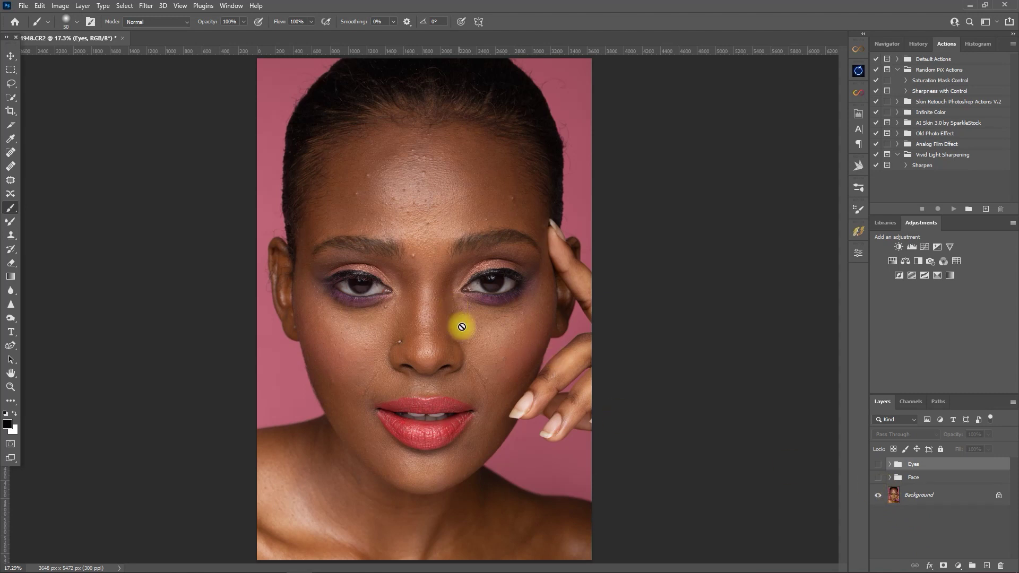
Examine the unretouched face up close and show the Face and Eyes groups again to compare the result.
{"action": "left_click", "coordinate": [670, 380], "text": "ctrl"}
{"action": "scroll", "coordinate": [446, 367], "scroll_direction": "up", "scroll_amount": 5}
{"action": "left_click_drag", "start_coordinate": [528, 330], "coordinate": [527, 402]}
{"action": "left_click", "coordinate": [878, 477]}
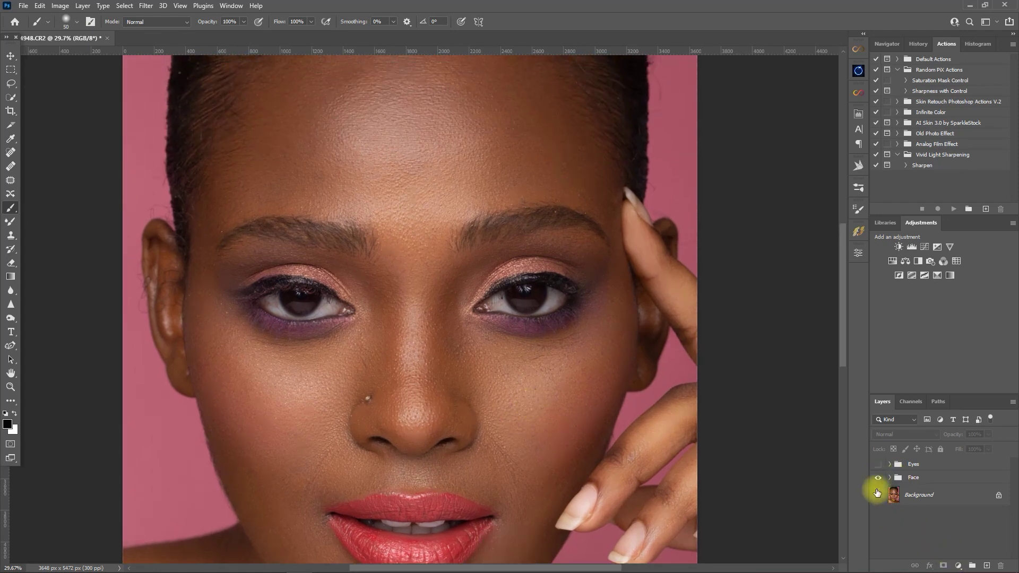
{"action": "left_click", "coordinate": [877, 464]}
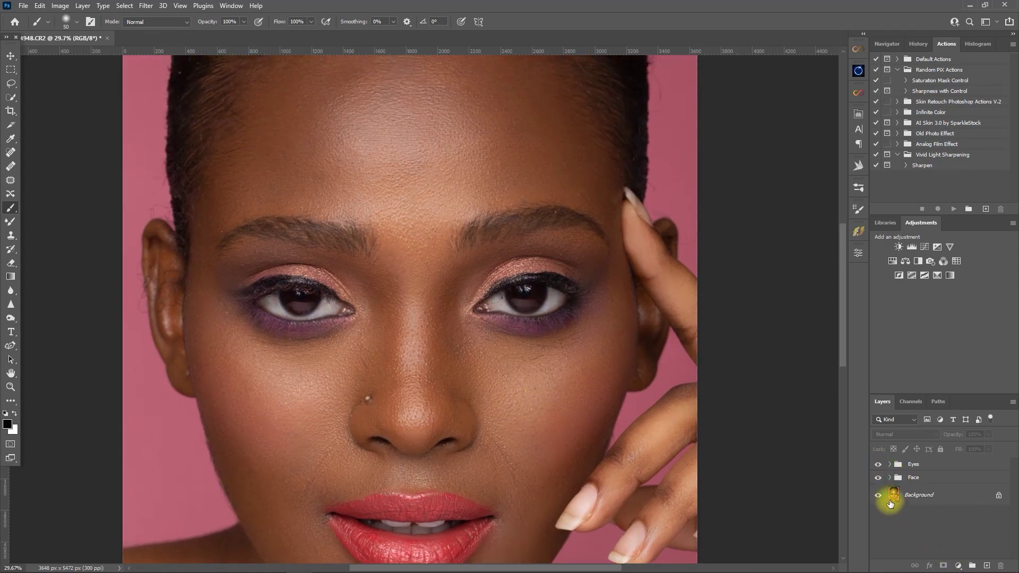